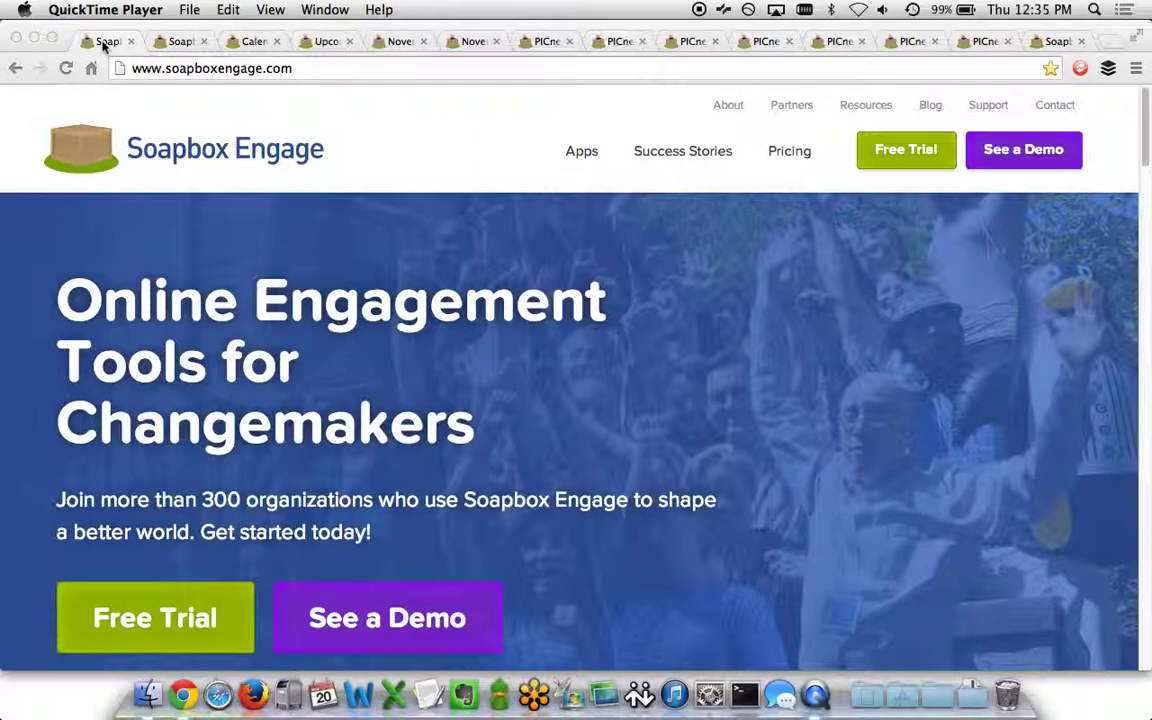
Step: Bring up the Events product page and the demo Calendar page, and look through the November 2014 calendar entries
click(178, 41)
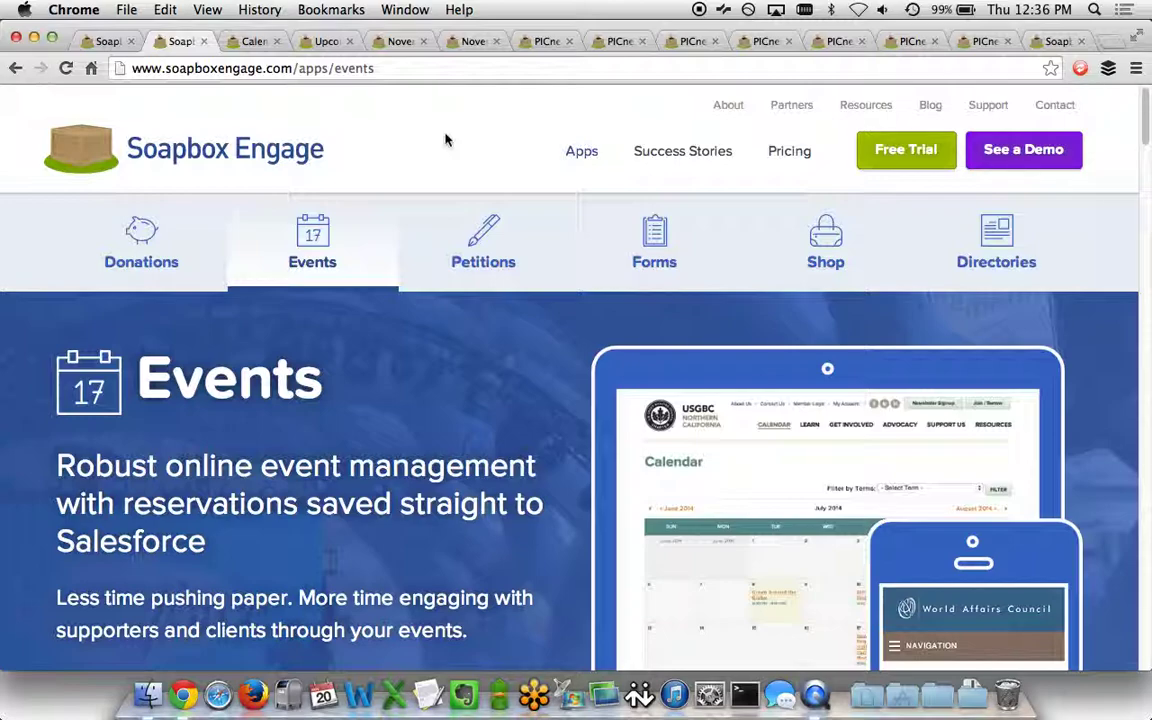
click(257, 44)
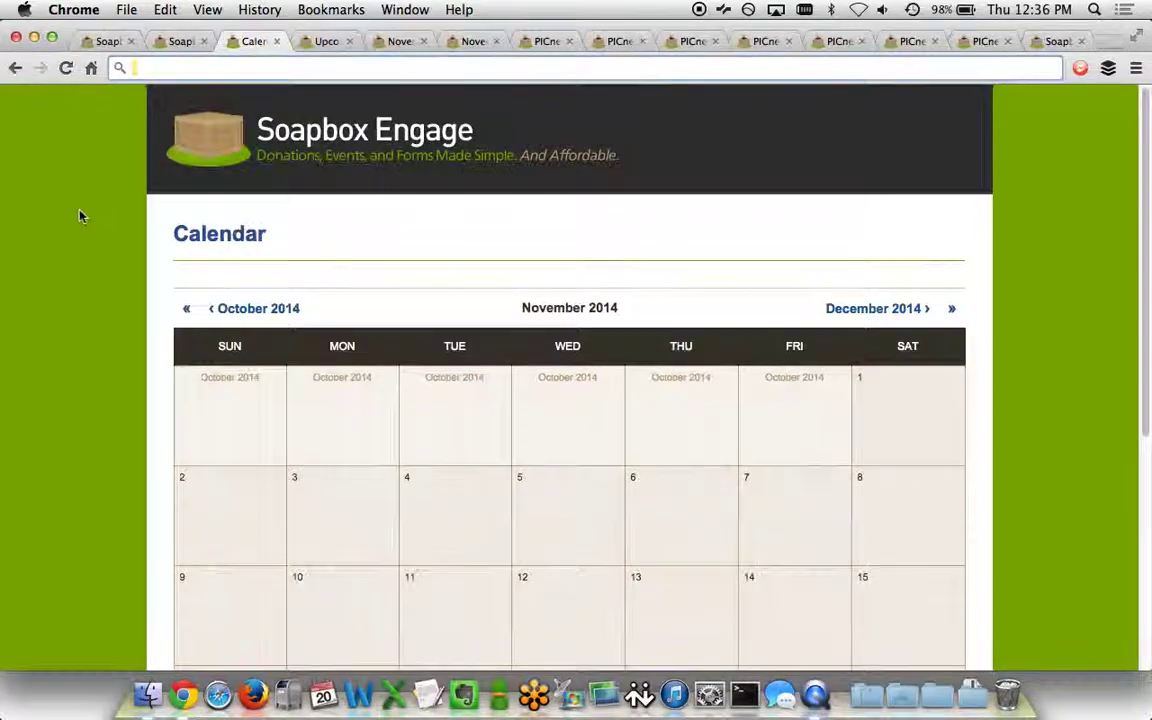
scroll(80, 216, down, 4)
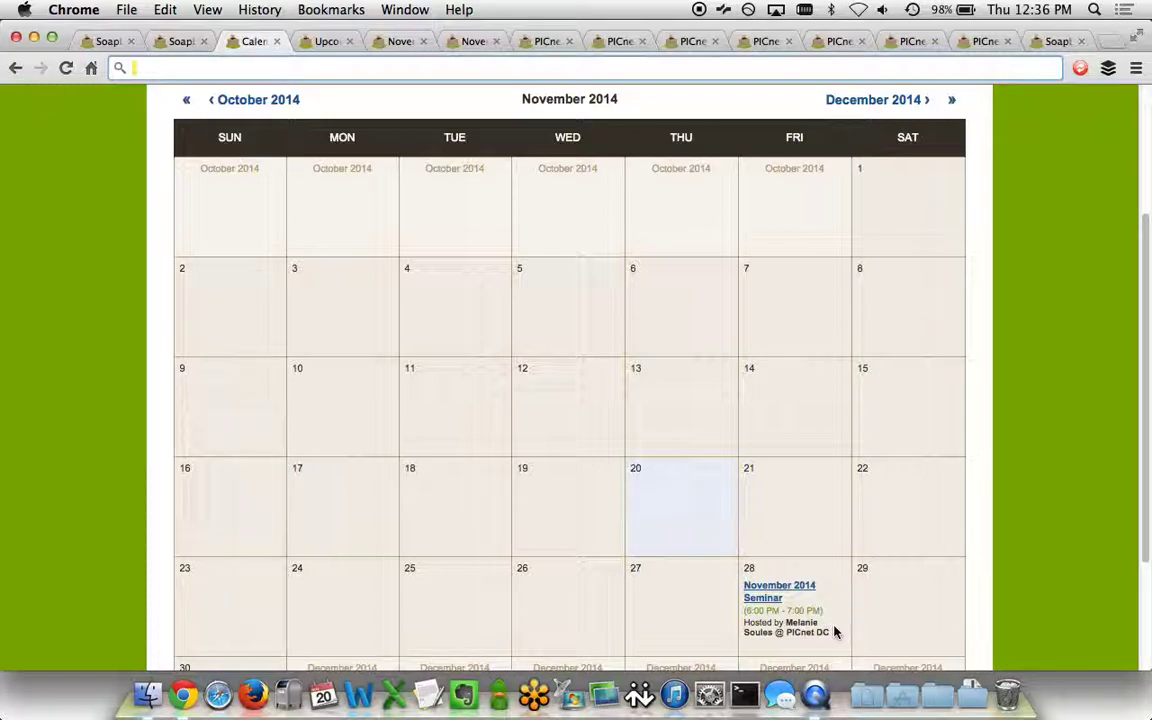
scroll(836, 630, up, 3)
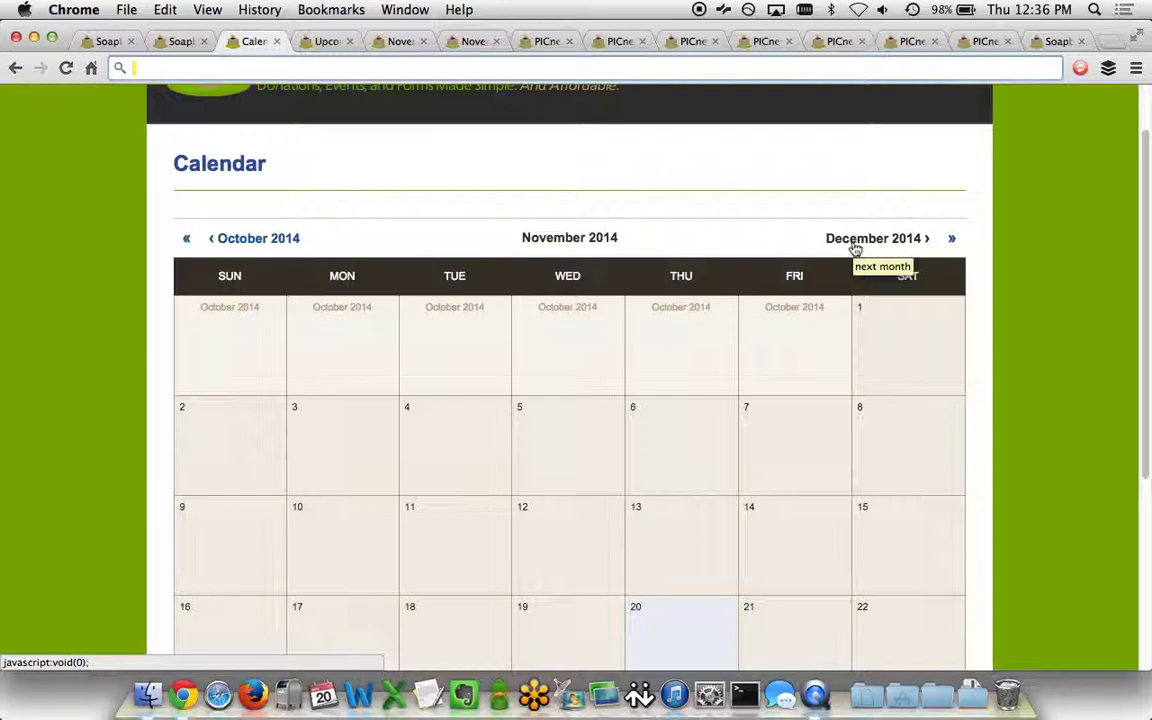
scroll(855, 248, up, 2)
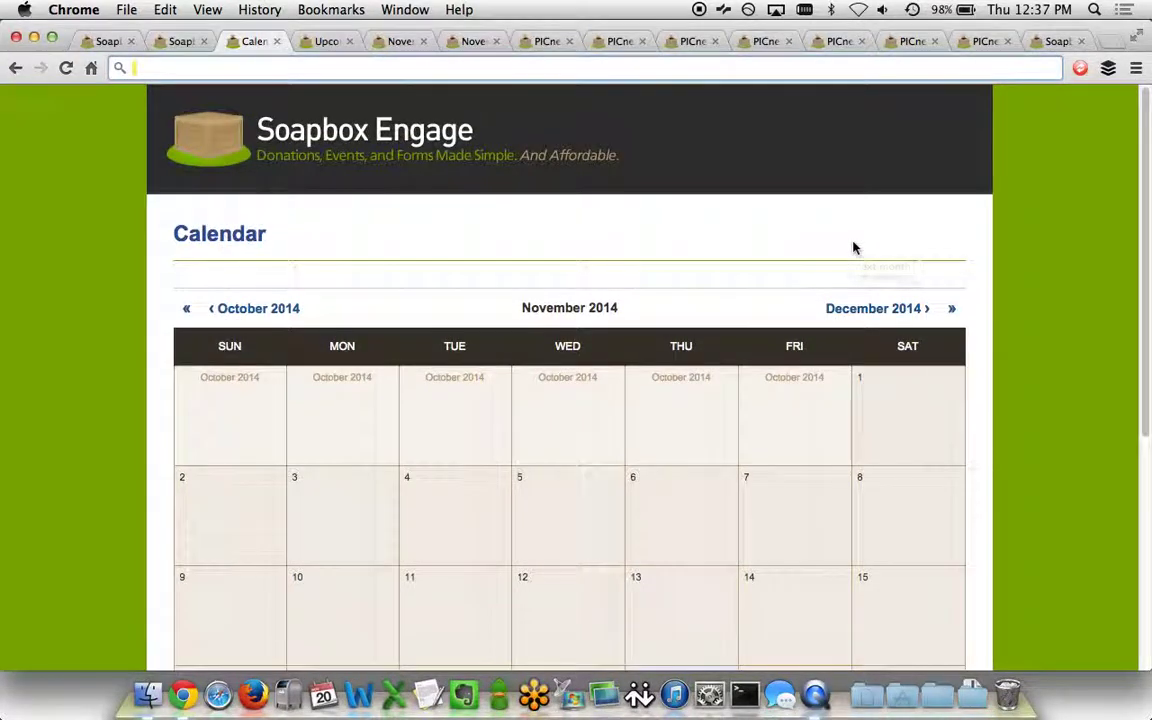
scroll(746, 340, down, 5)
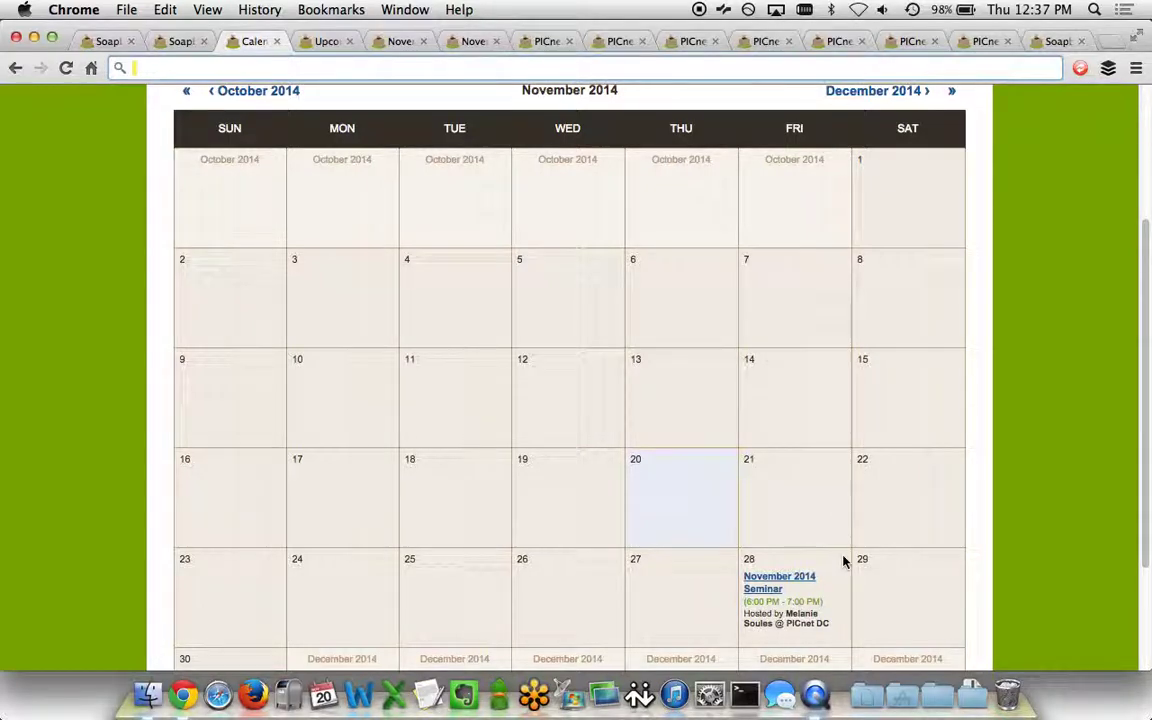
scroll(843, 563, up, 5)
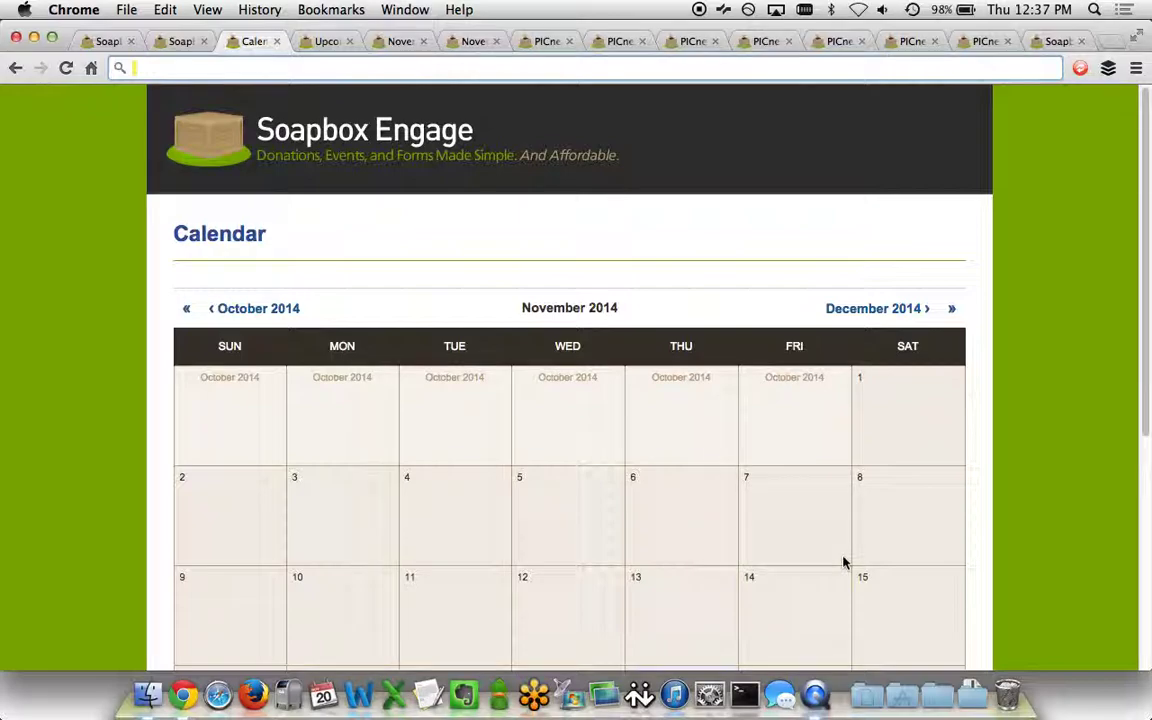
Step: Bring up the Upcoming Events page and look through its November and December 2014 seminar listings
click(322, 42)
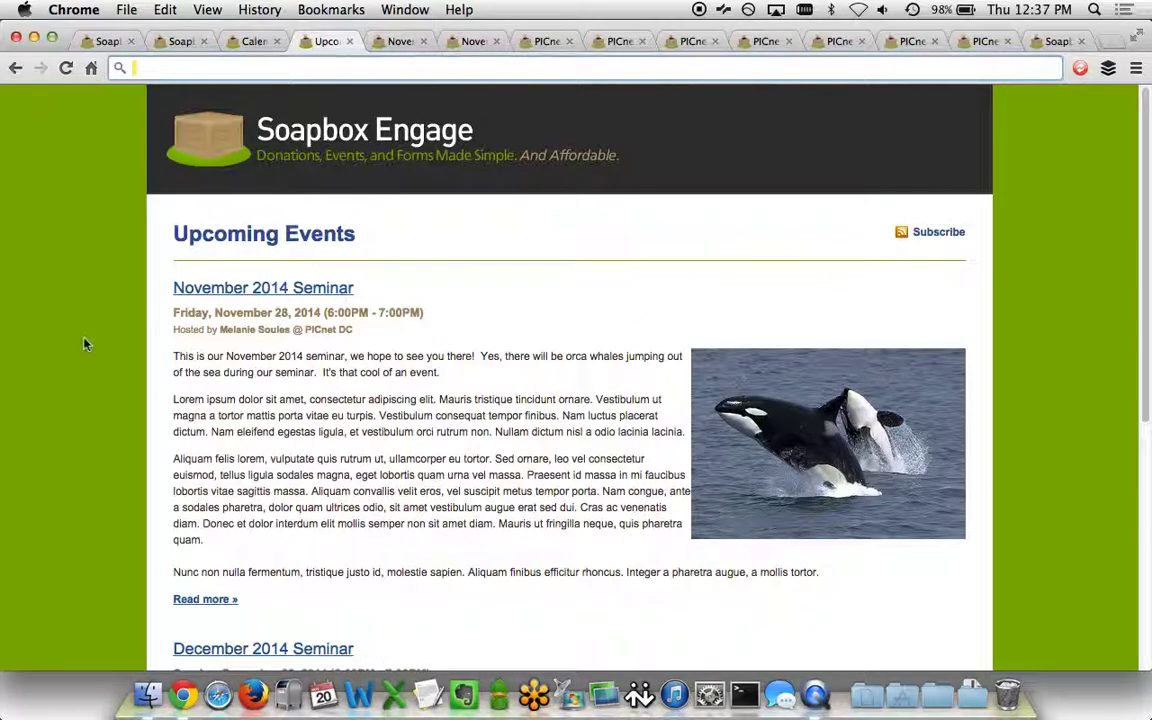
scroll(85, 343, down, 2)
scroll(85, 343, down, 2)
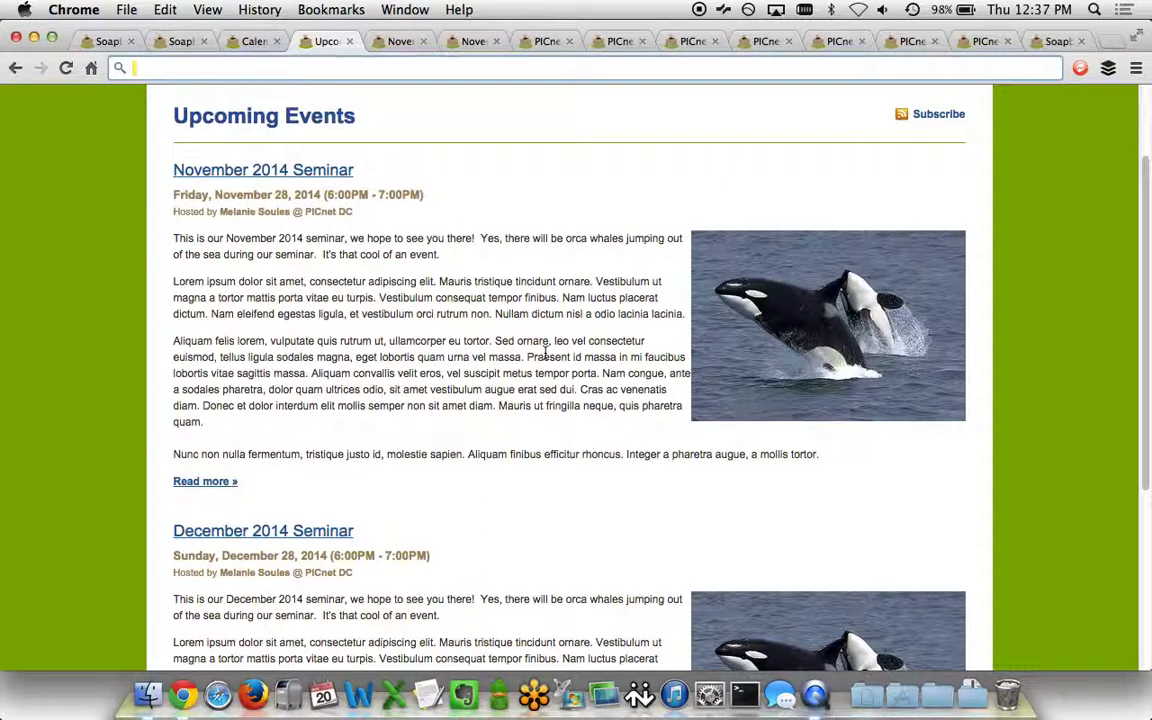
scroll(306, 501, down, 5)
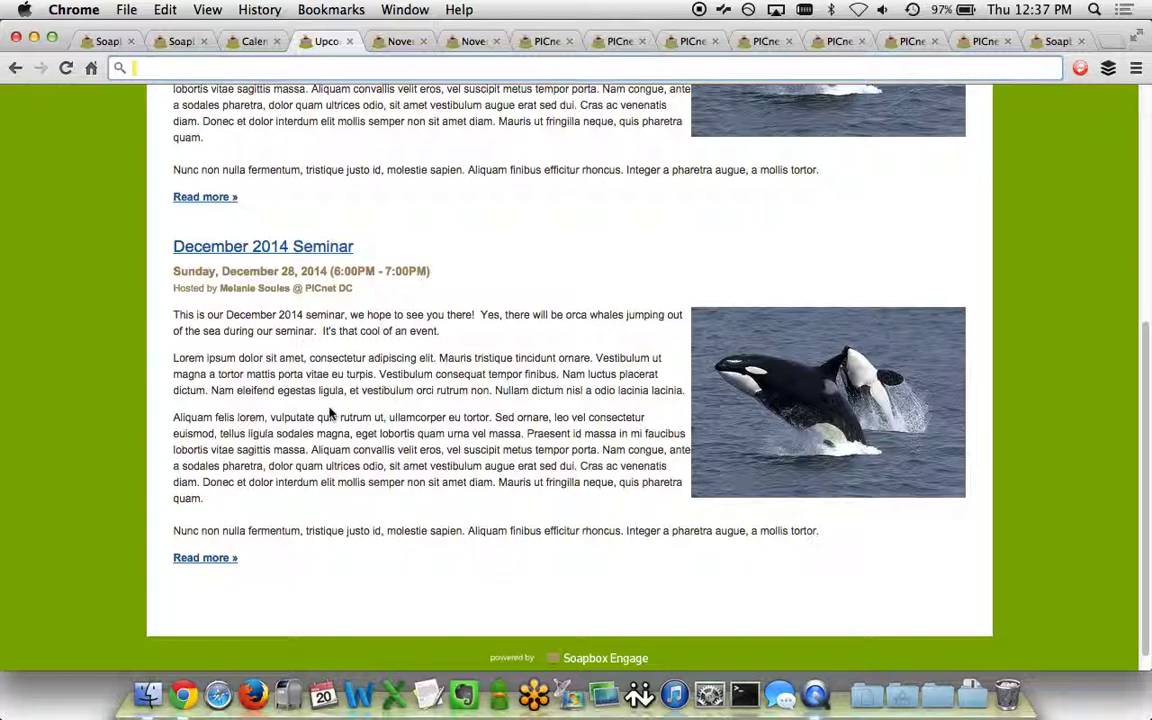
scroll(330, 413, up, 5)
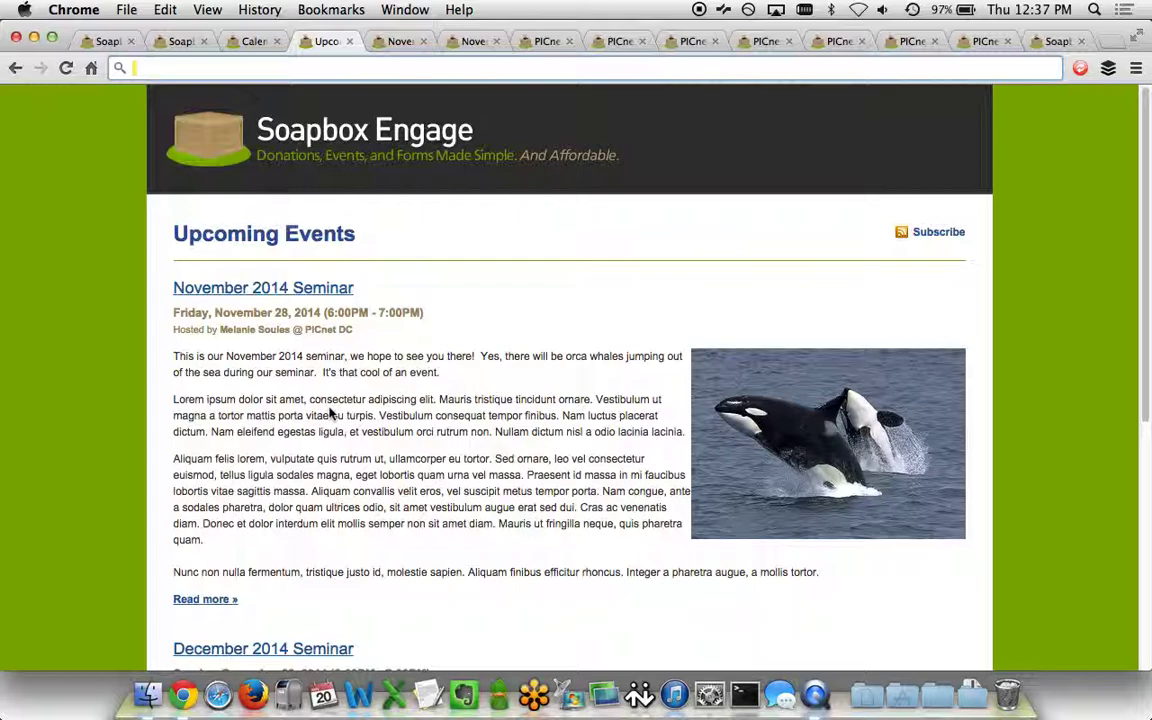
click(327, 294)
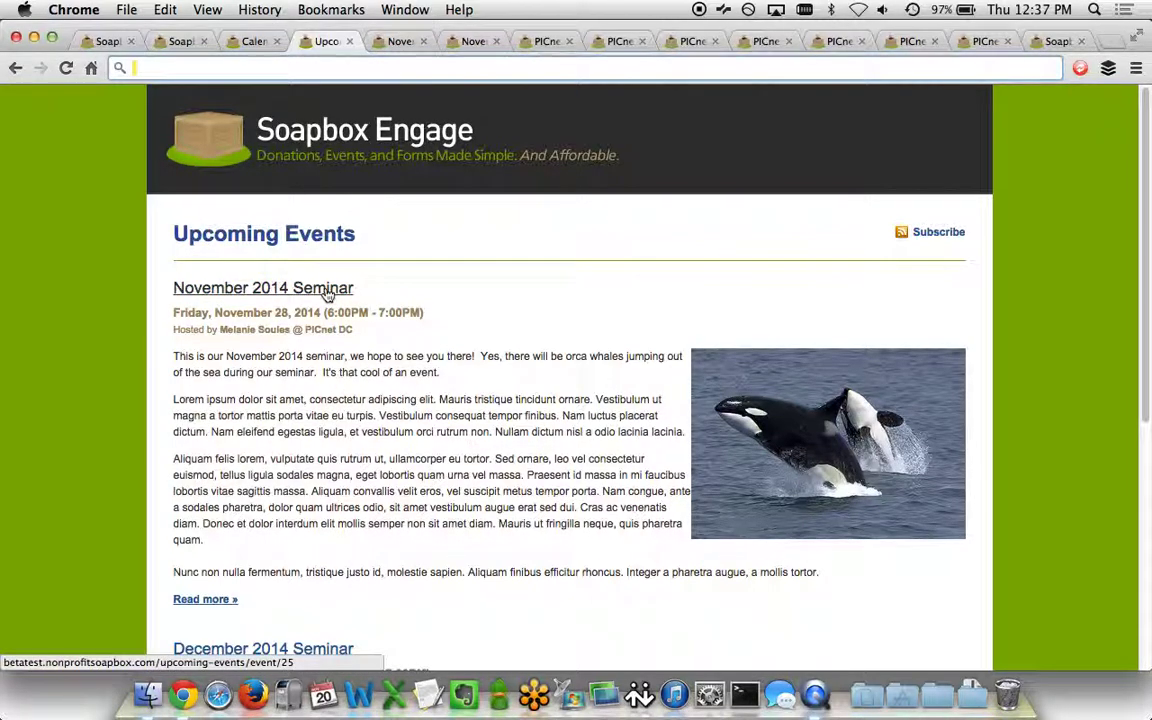
Step: Show the November 2014 Seminar detail page and examine its date and venue information, panning the Washington map slightly
click(396, 44)
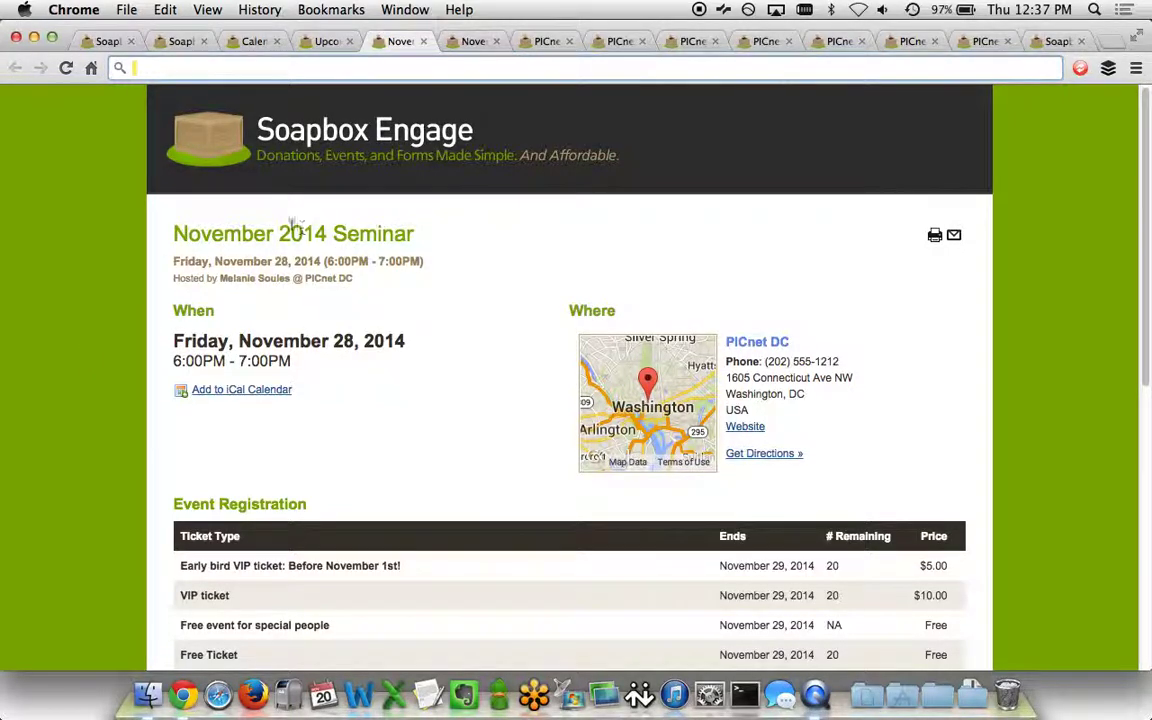
click(252, 258)
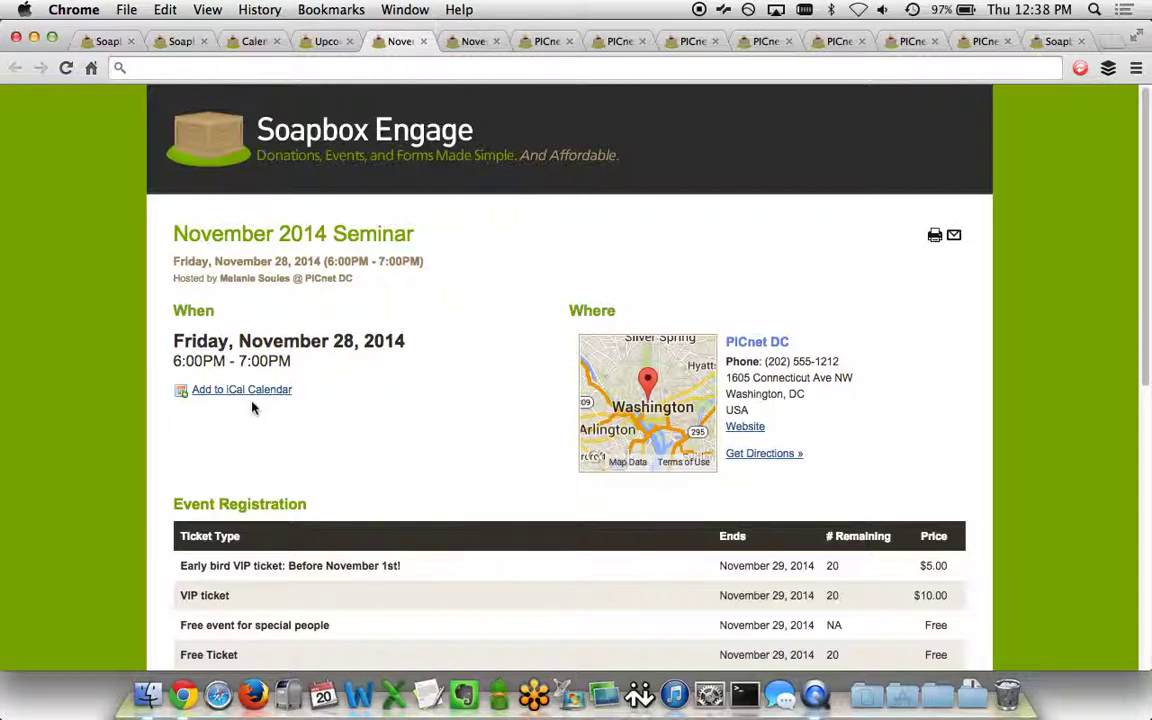
click(657, 405)
drag(659, 402, 658, 390)
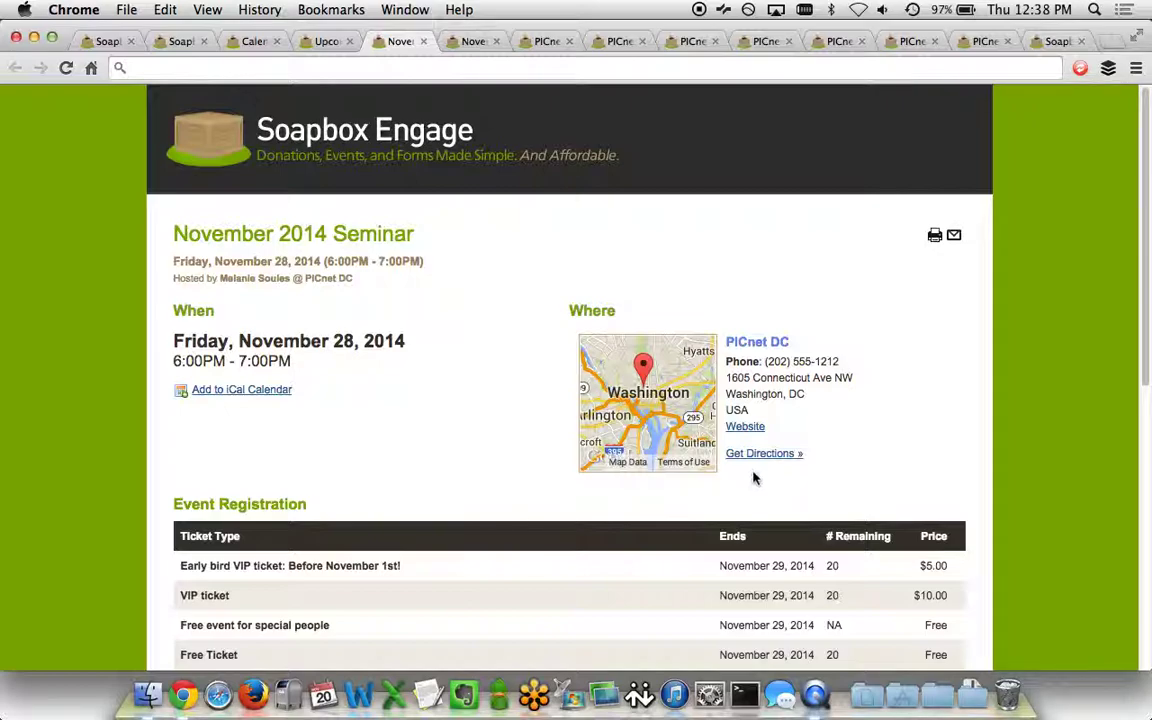
Step: Review the seminar page's ticket types, event details and host section, returning to the Event Registration table
scroll(138, 393, down, 5)
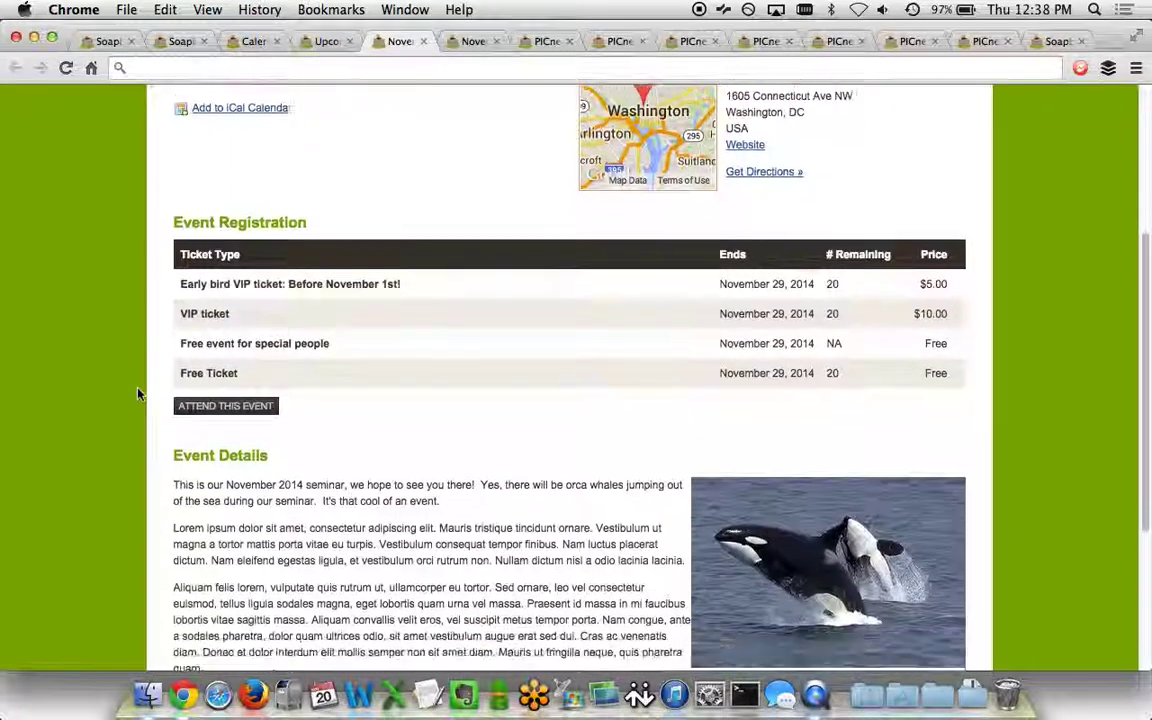
scroll(138, 393, down, 2)
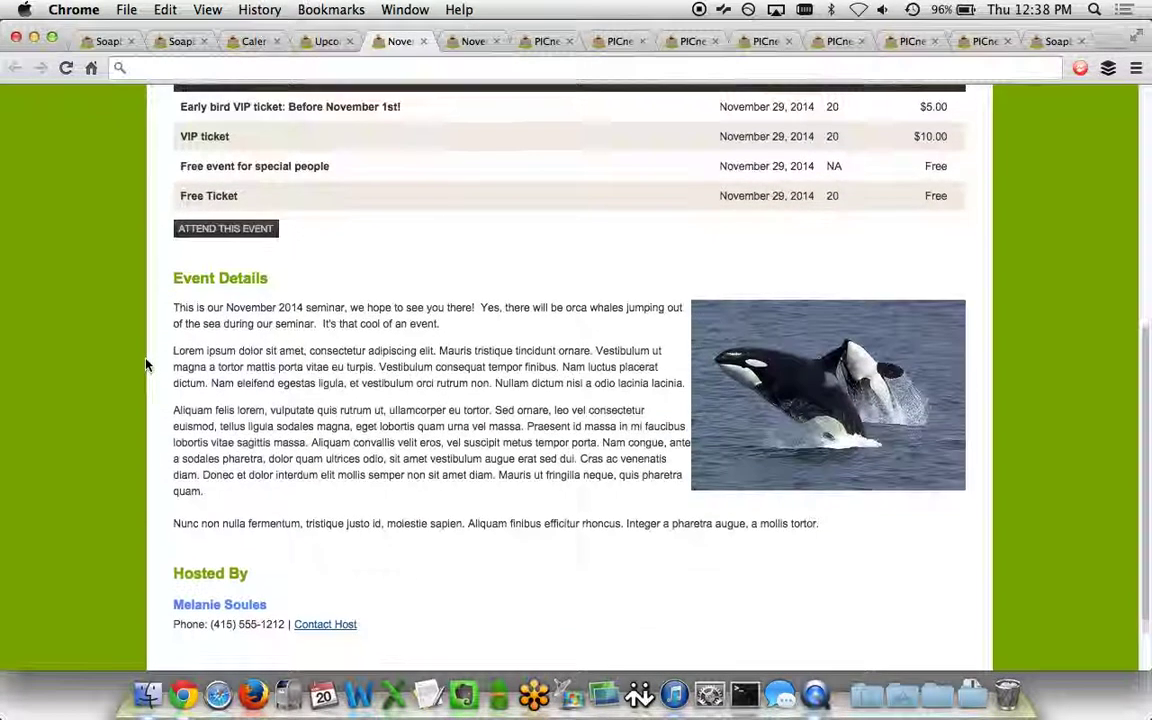
scroll(145, 365, down, 2)
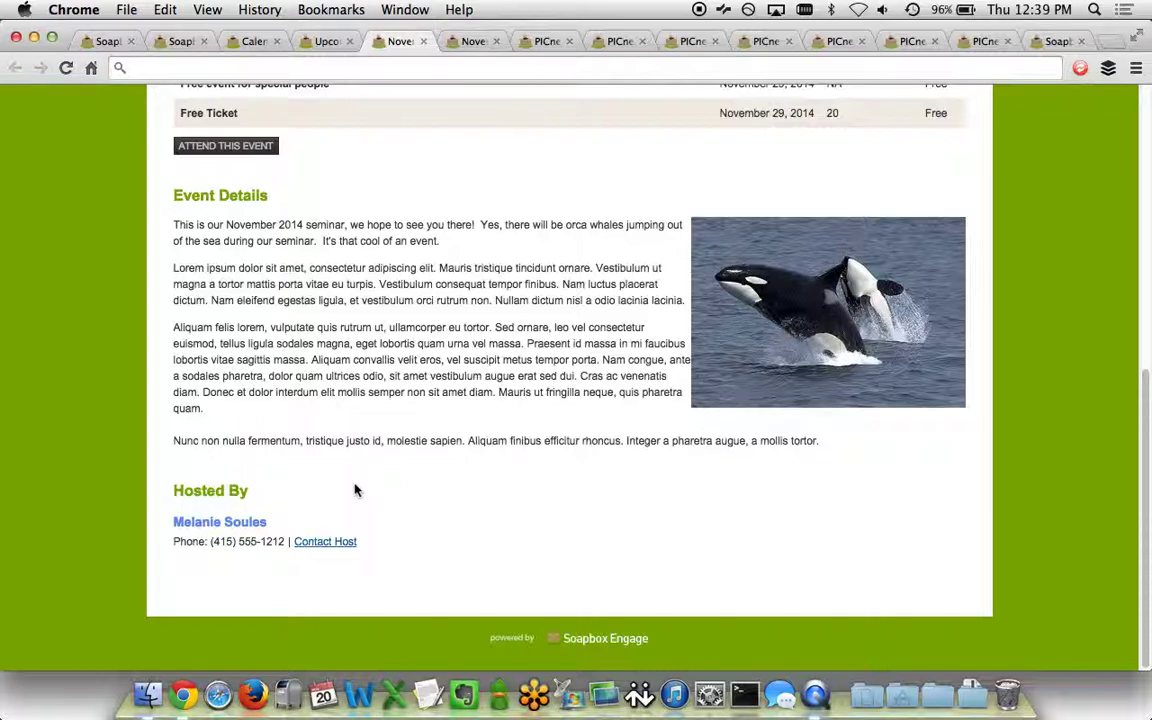
scroll(355, 490, up, 10)
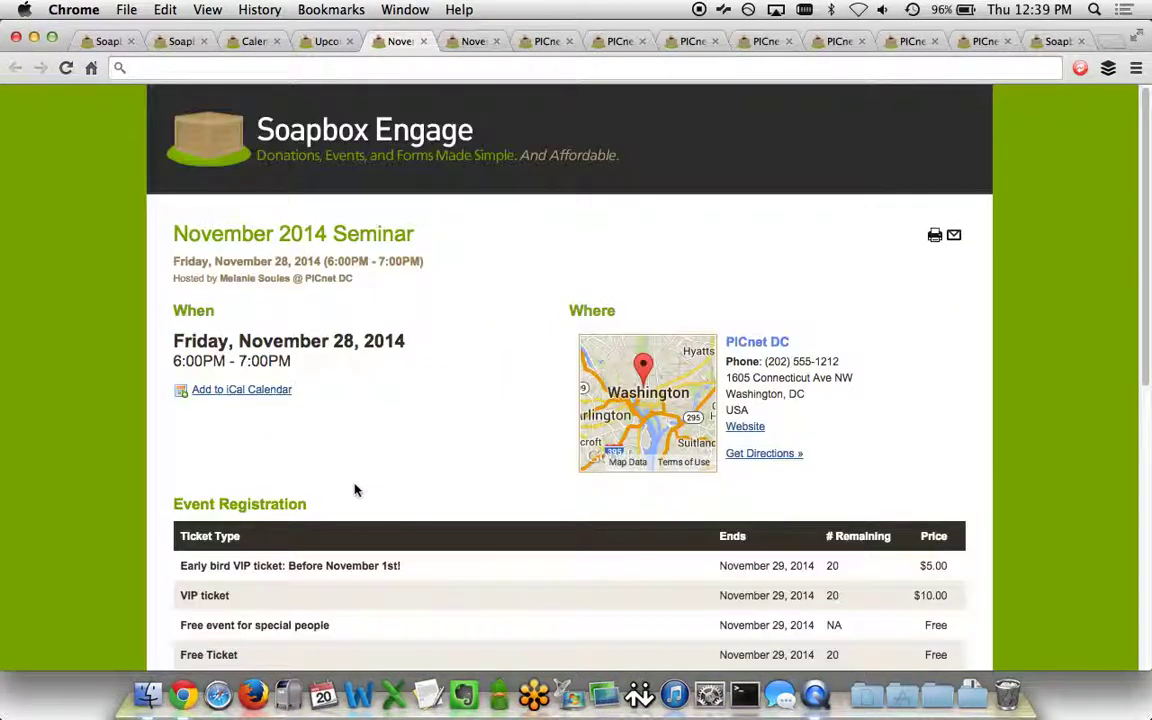
scroll(355, 490, down, 5)
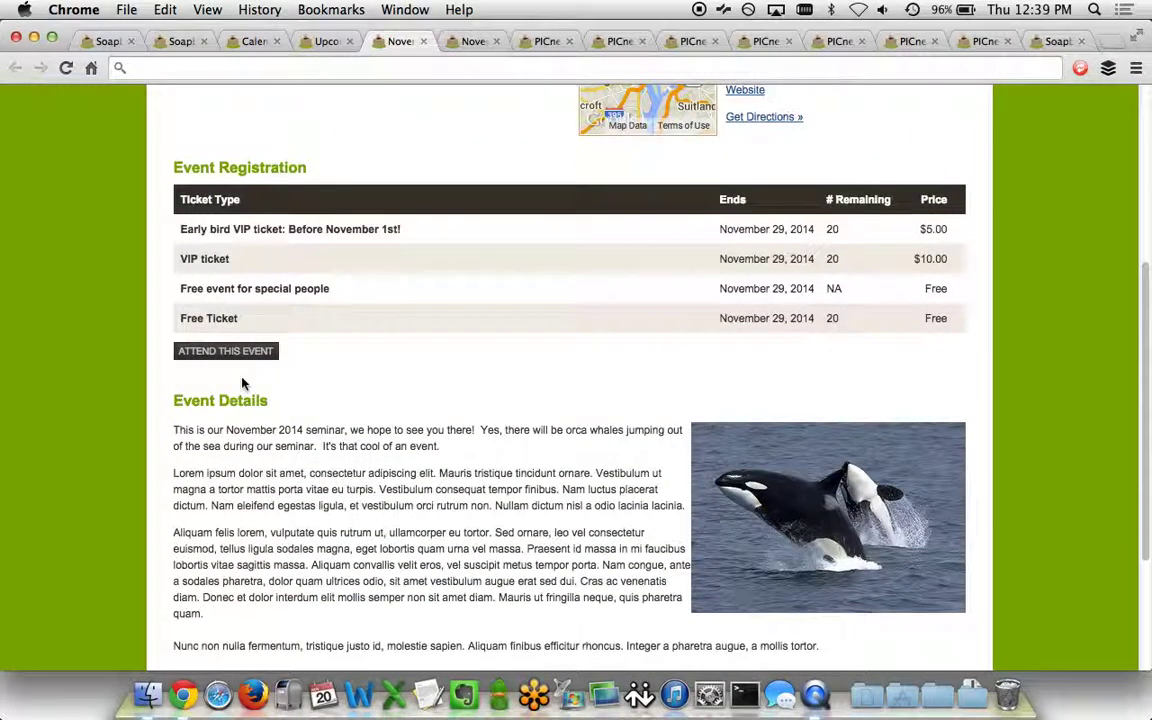
Step: Bring up the November 2014 Seminar registration form and review its contact information, tickets and attendee fields
click(462, 44)
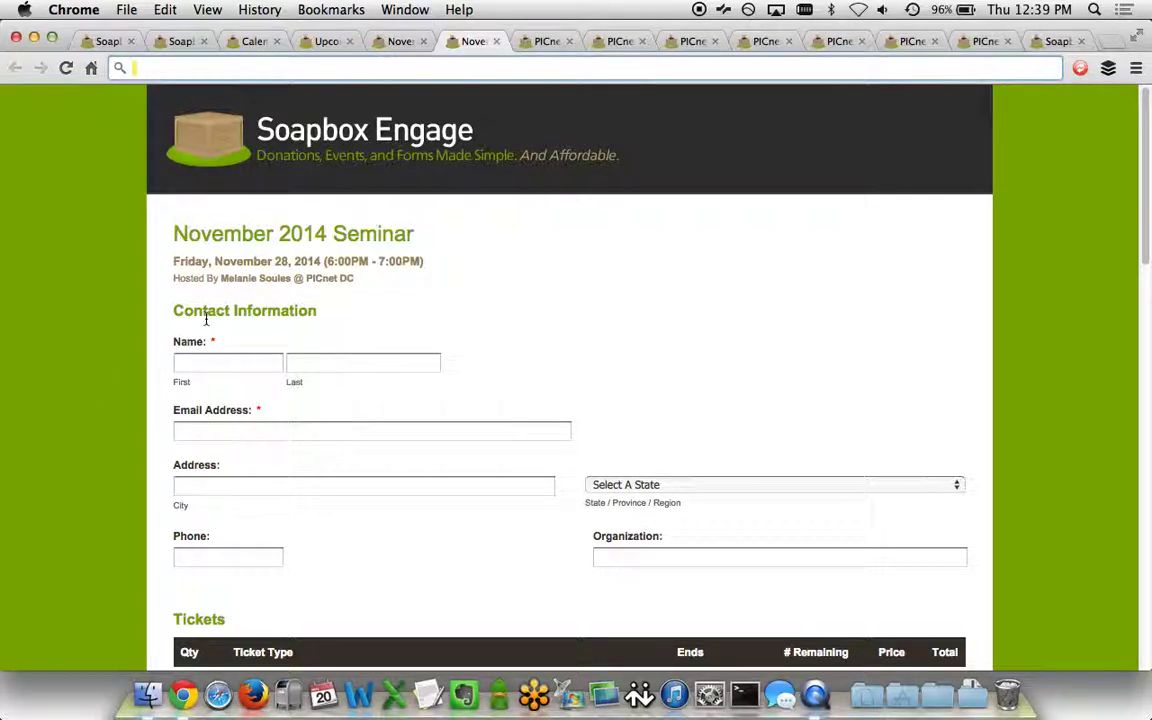
scroll(116, 338, down, 5)
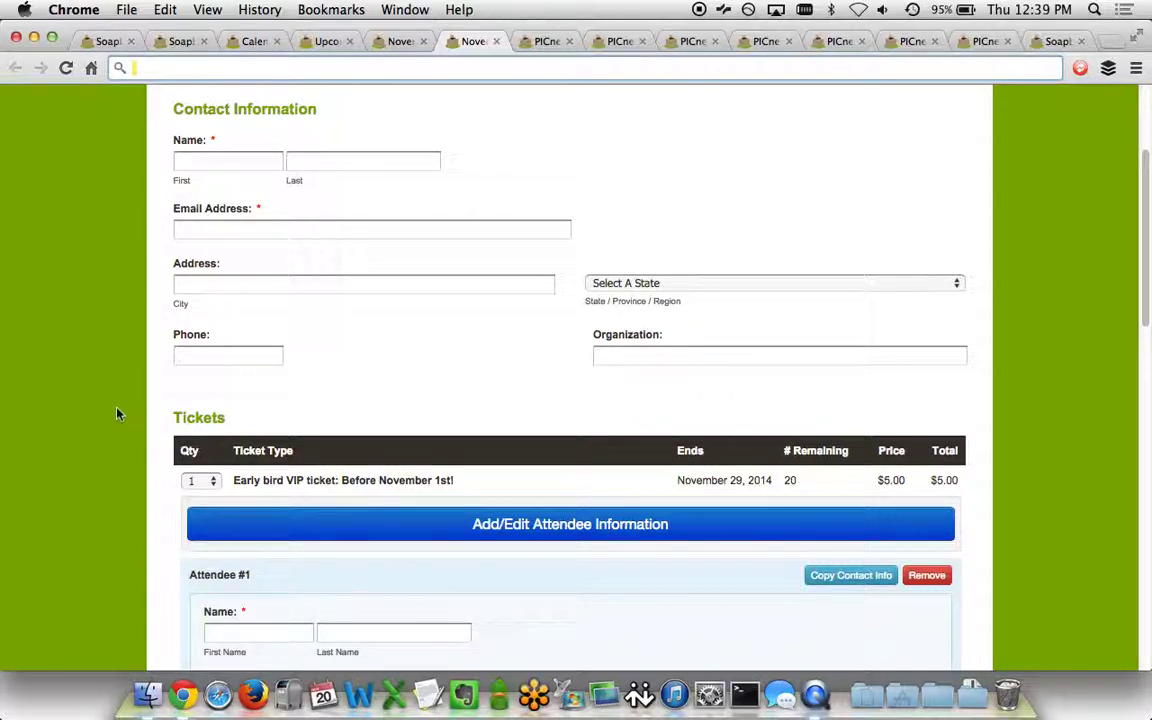
scroll(117, 414, down, 5)
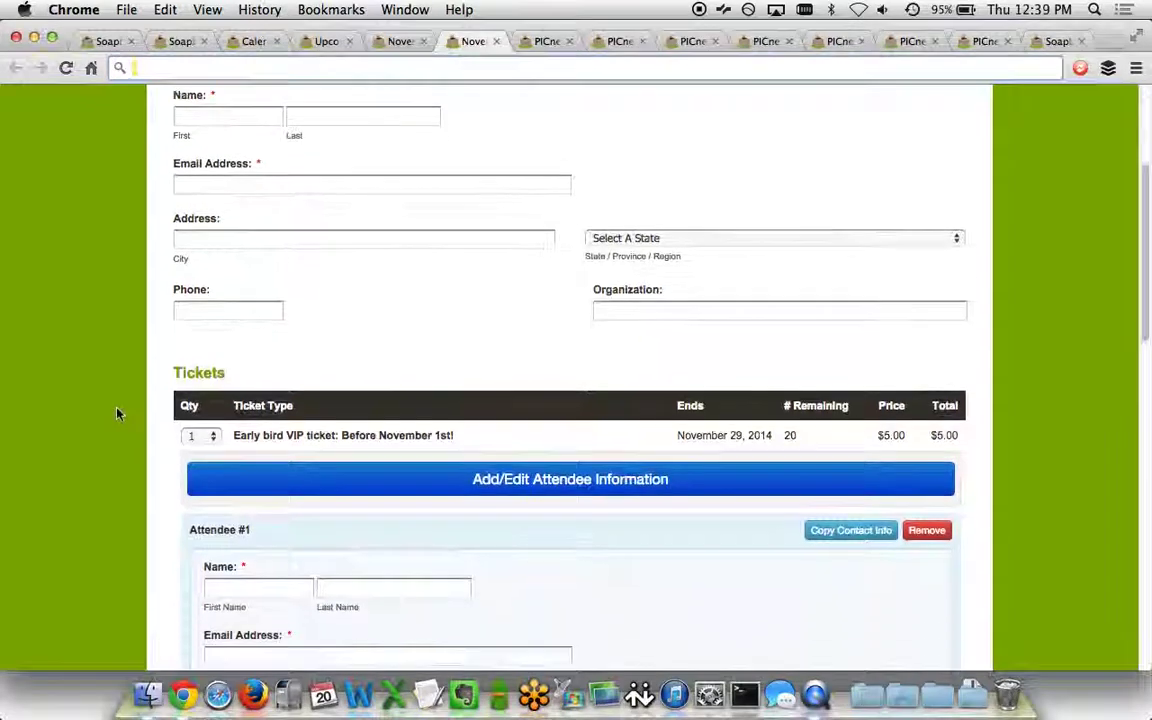
scroll(116, 412, down, 1)
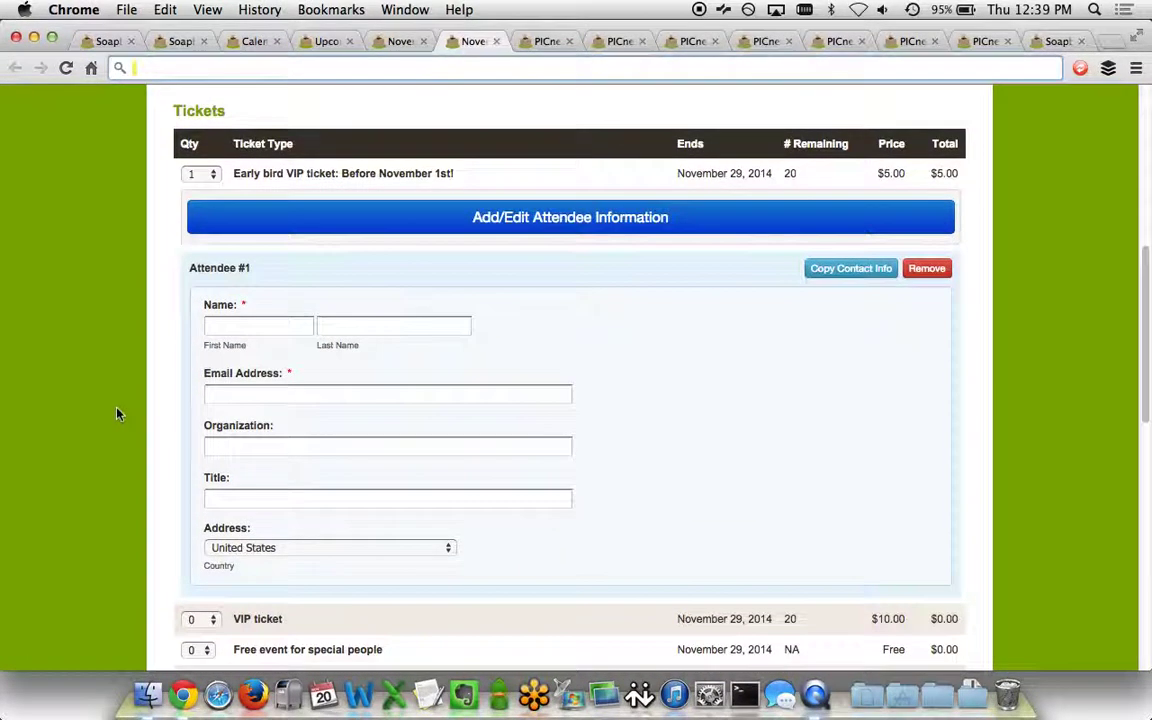
Step: Set the Early bird VIP ticket quantity to 0 and check its available quantity choices
click(204, 178)
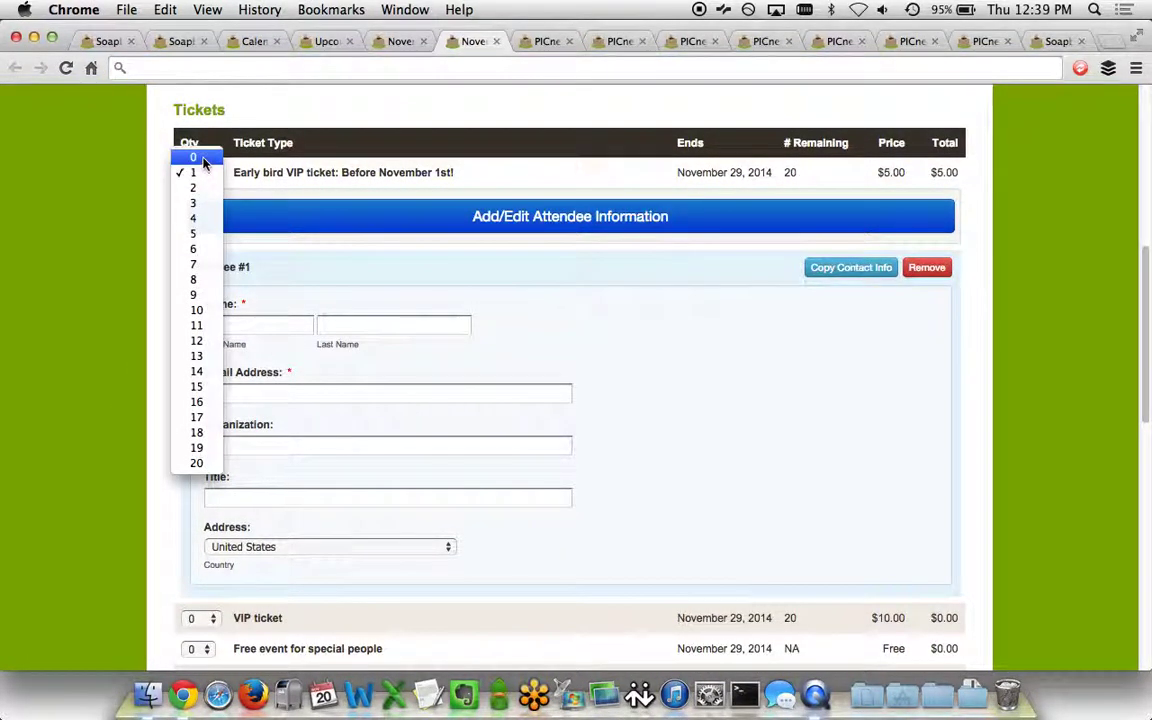
click(193, 157)
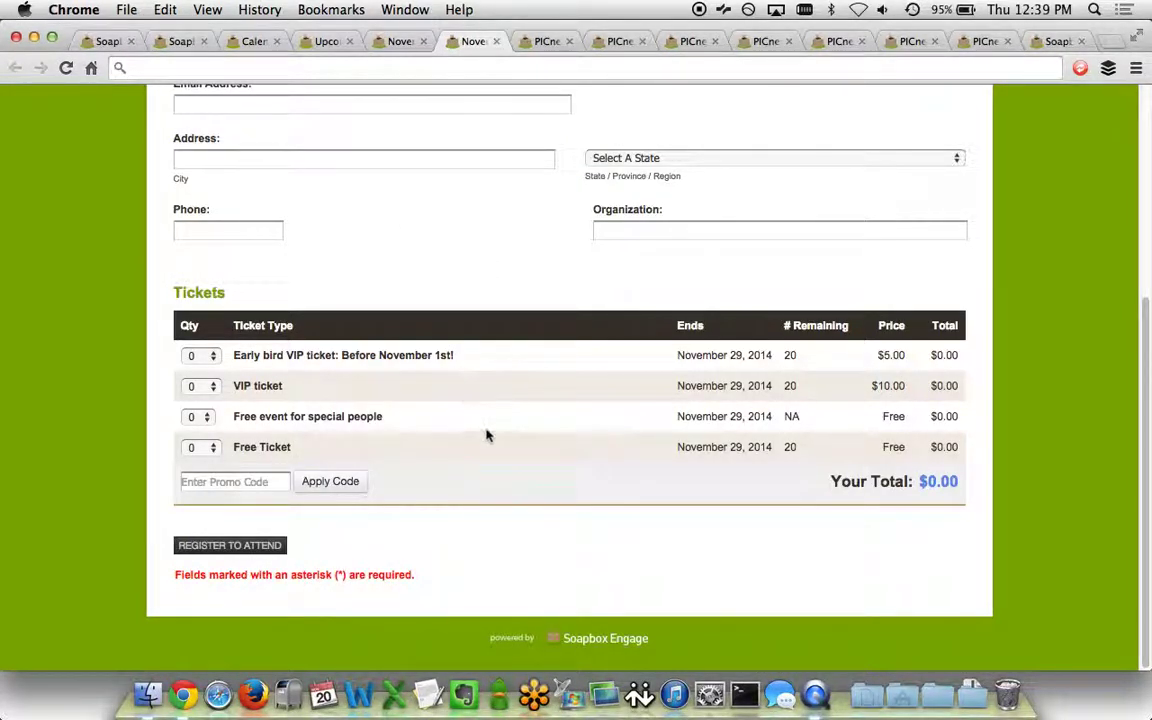
click(205, 356)
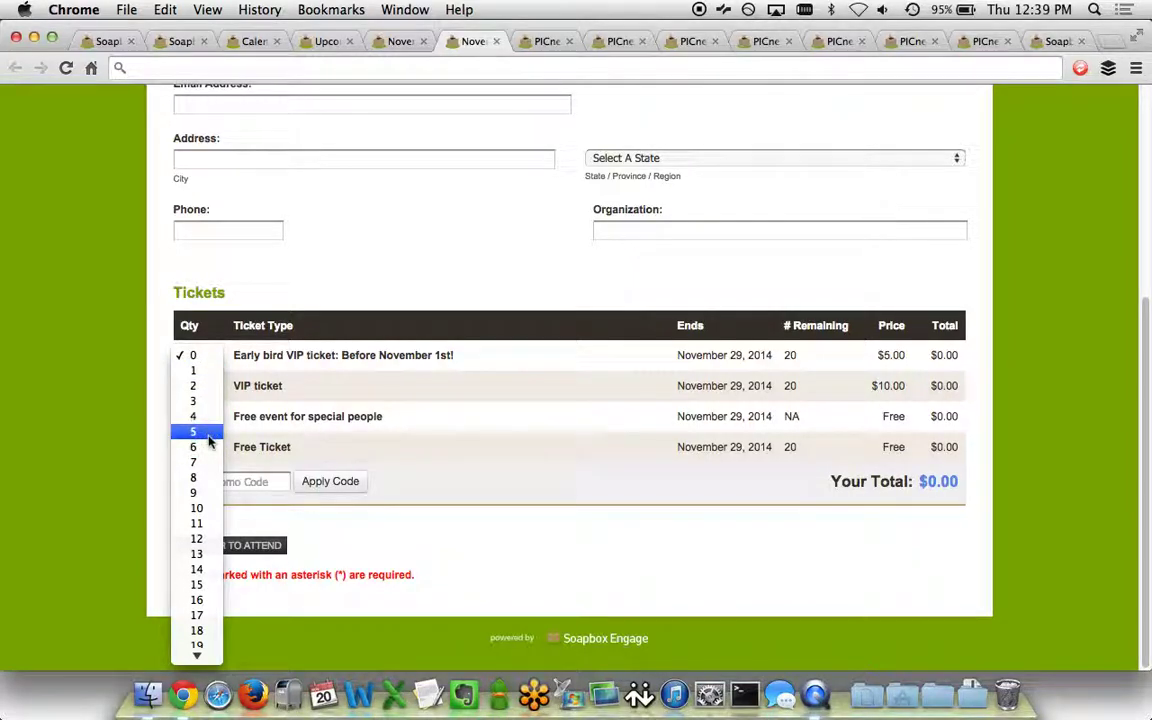
click(155, 426)
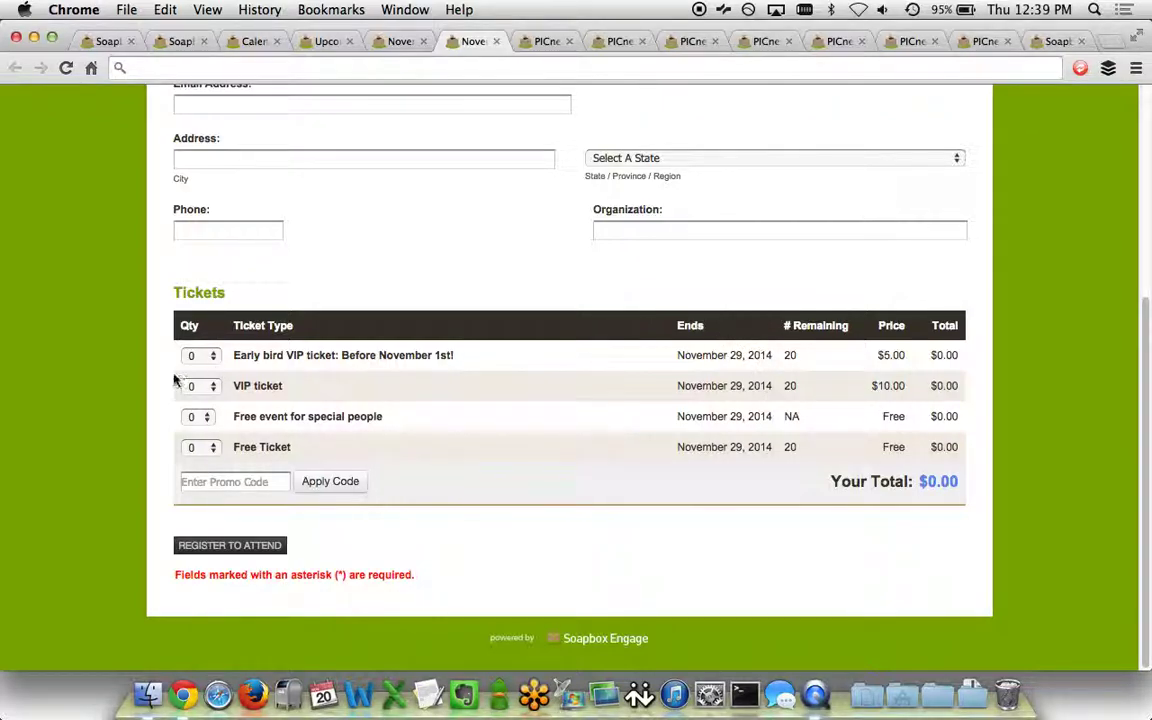
Step: Set the Early bird VIP ticket quantity to 1 and expand its attendee information form
click(199, 357)
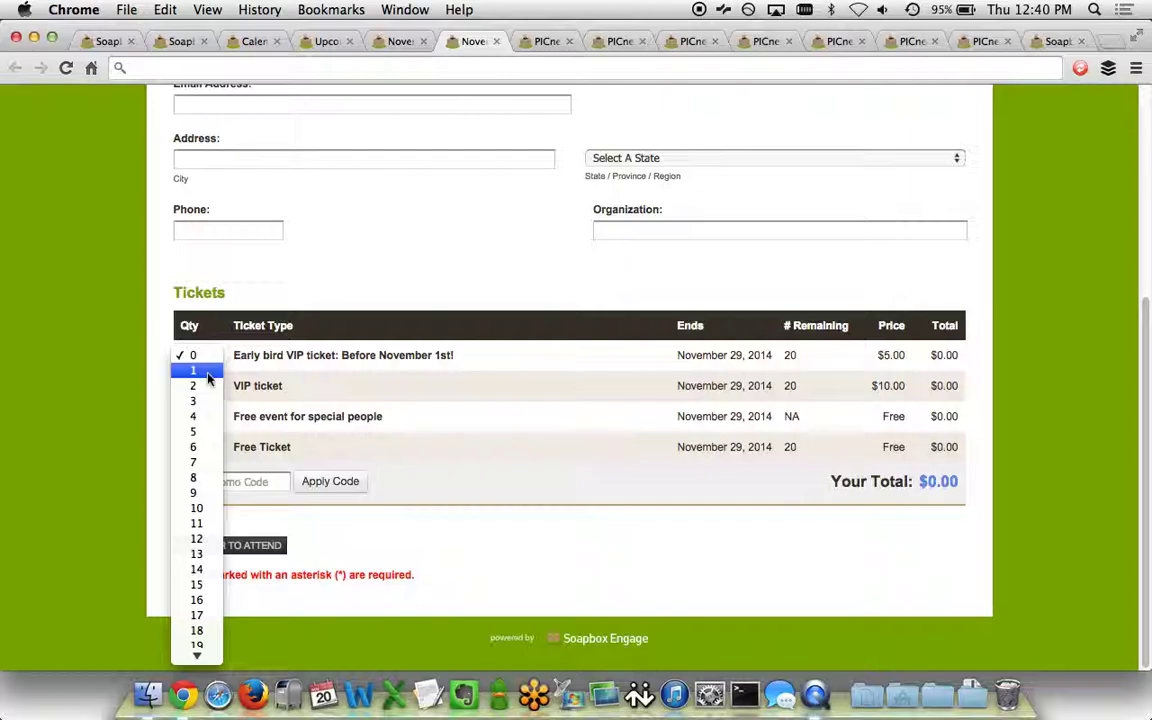
click(200, 371)
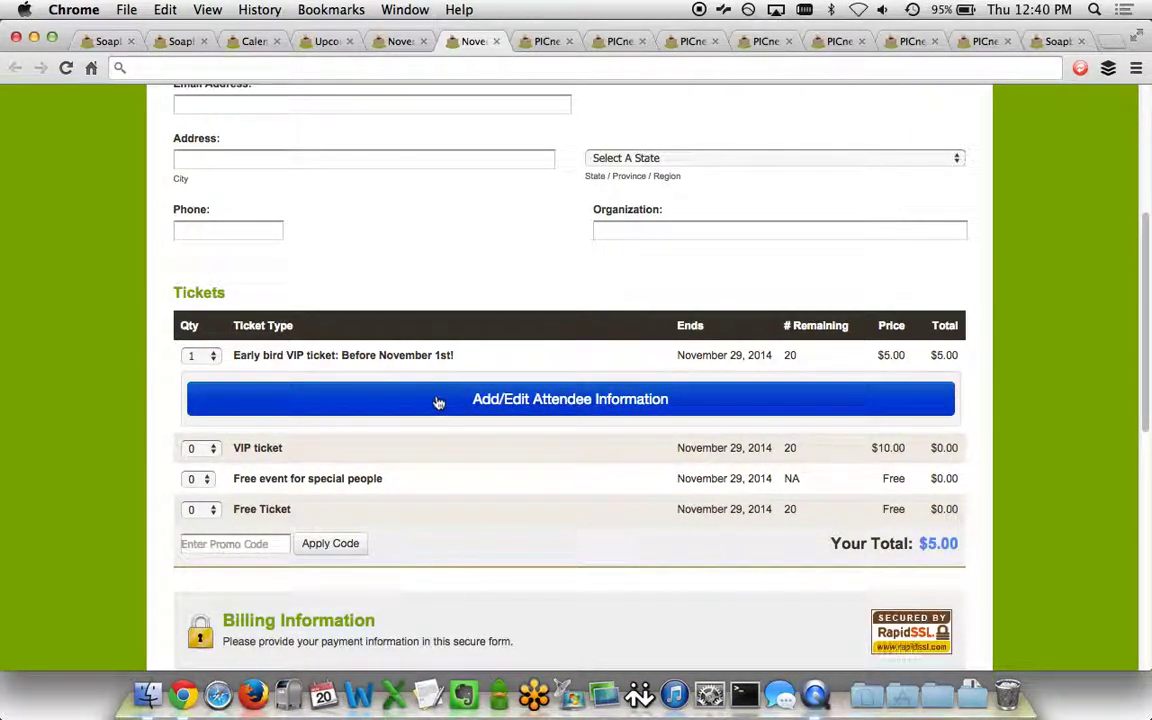
click(526, 406)
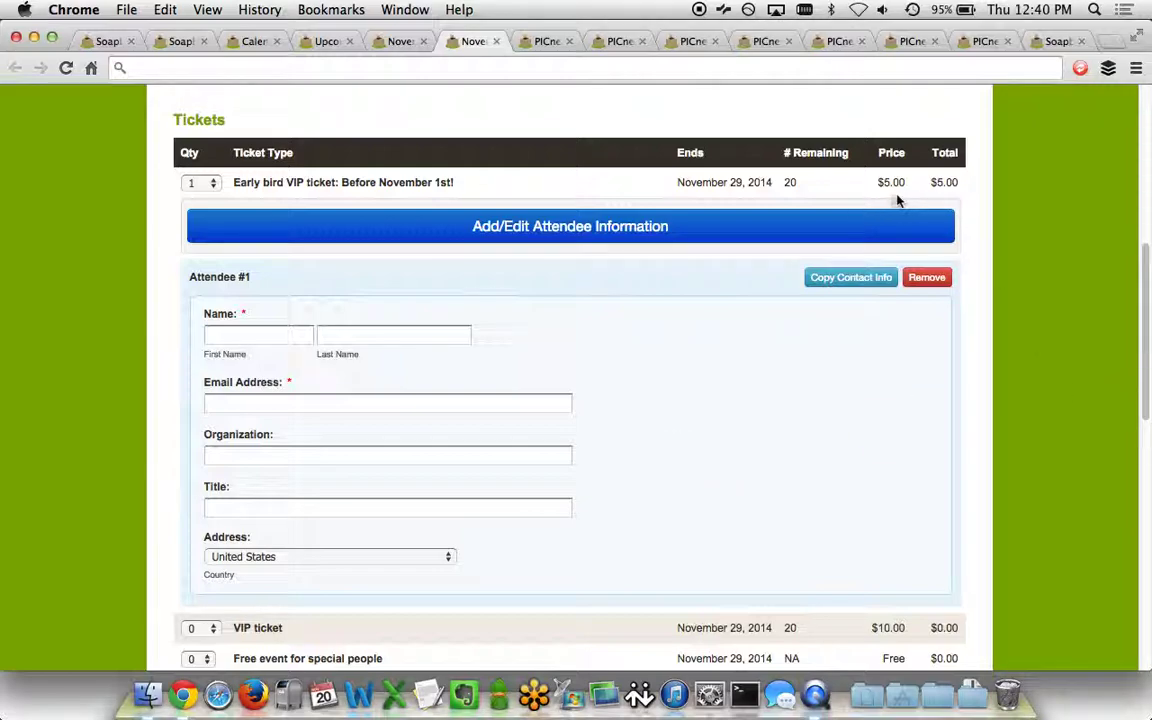
Step: Review the promo code, payment method, credit card and billing address sections down to the end of the registration form
scroll(940, 190, down, 8)
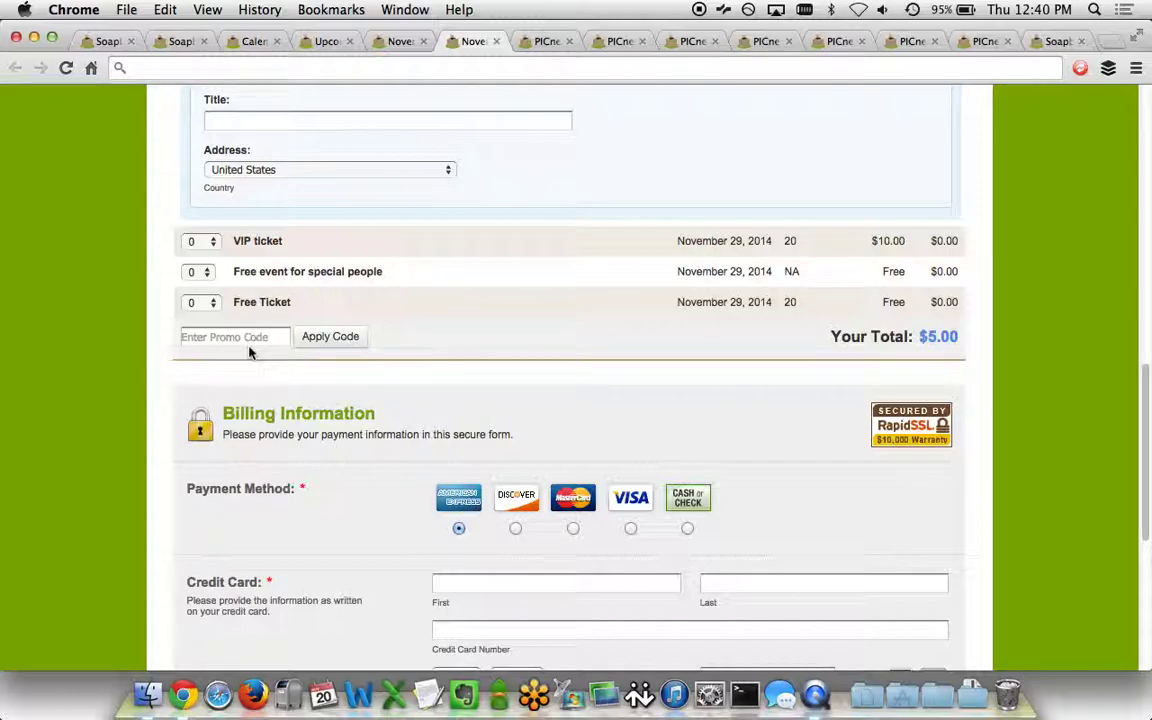
scroll(86, 400, down, 5)
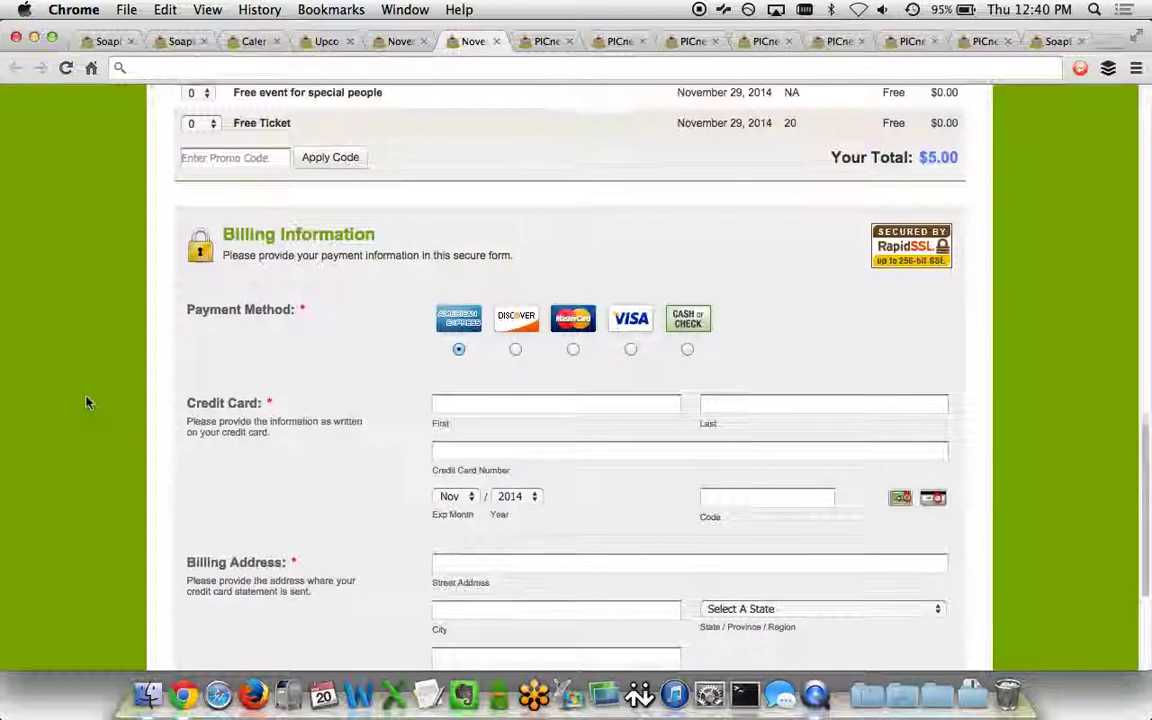
scroll(86, 402, down, 1)
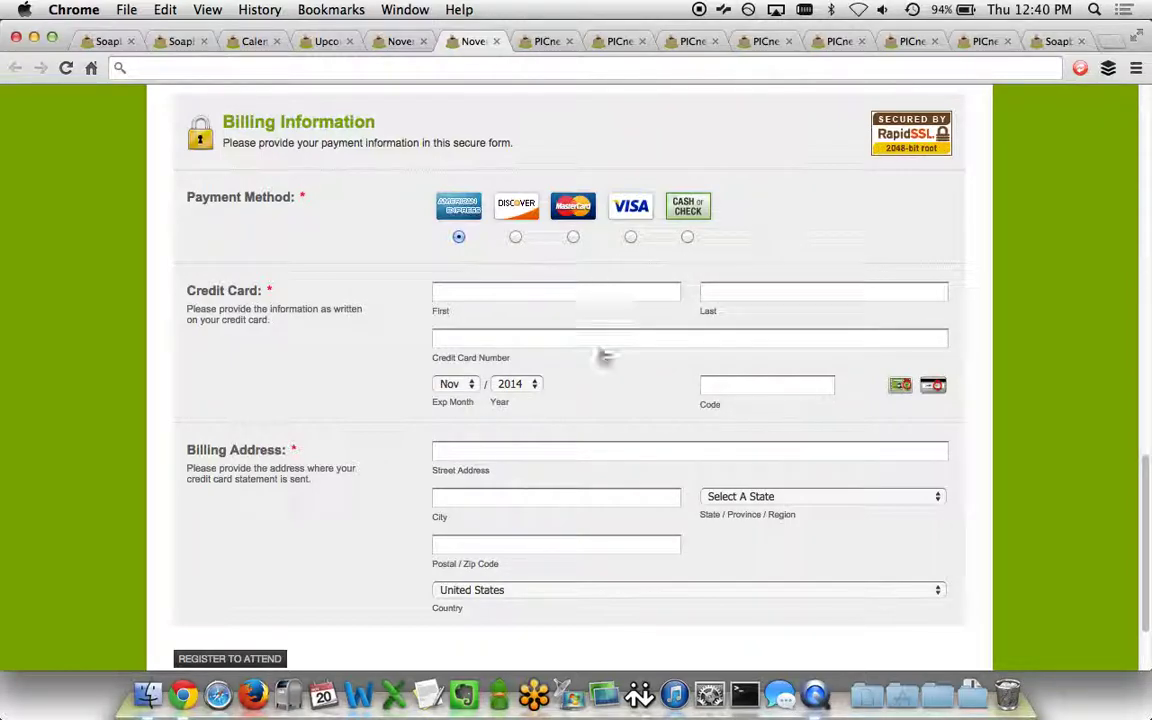
scroll(520, 442, down, 3)
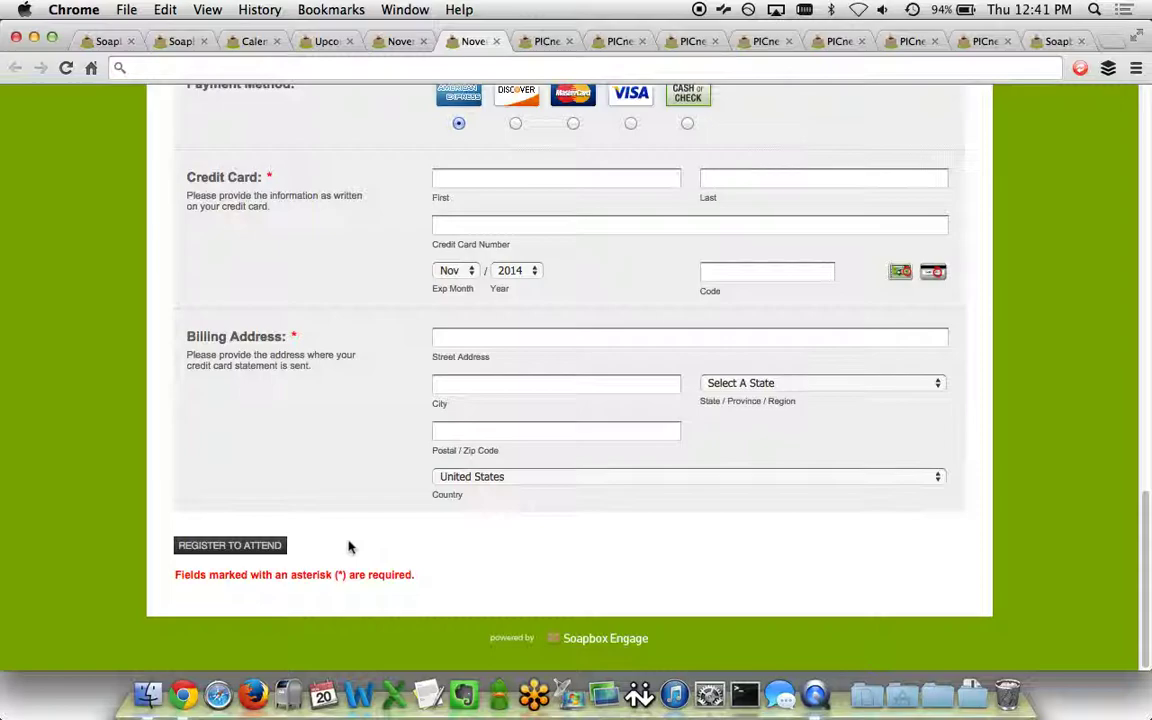
Step: Leave the registration form, bring up the PICnet, Inc. administration home page and view the Event Manager's list of events
scroll(349, 547, up, 15)
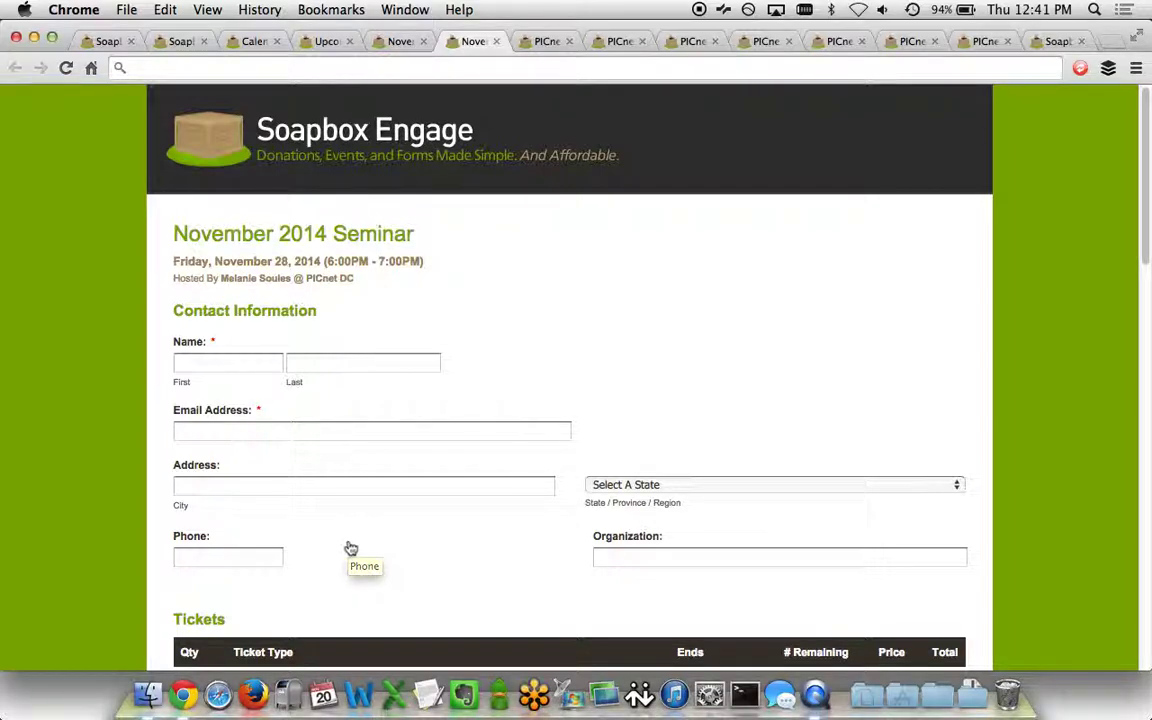
click(544, 41)
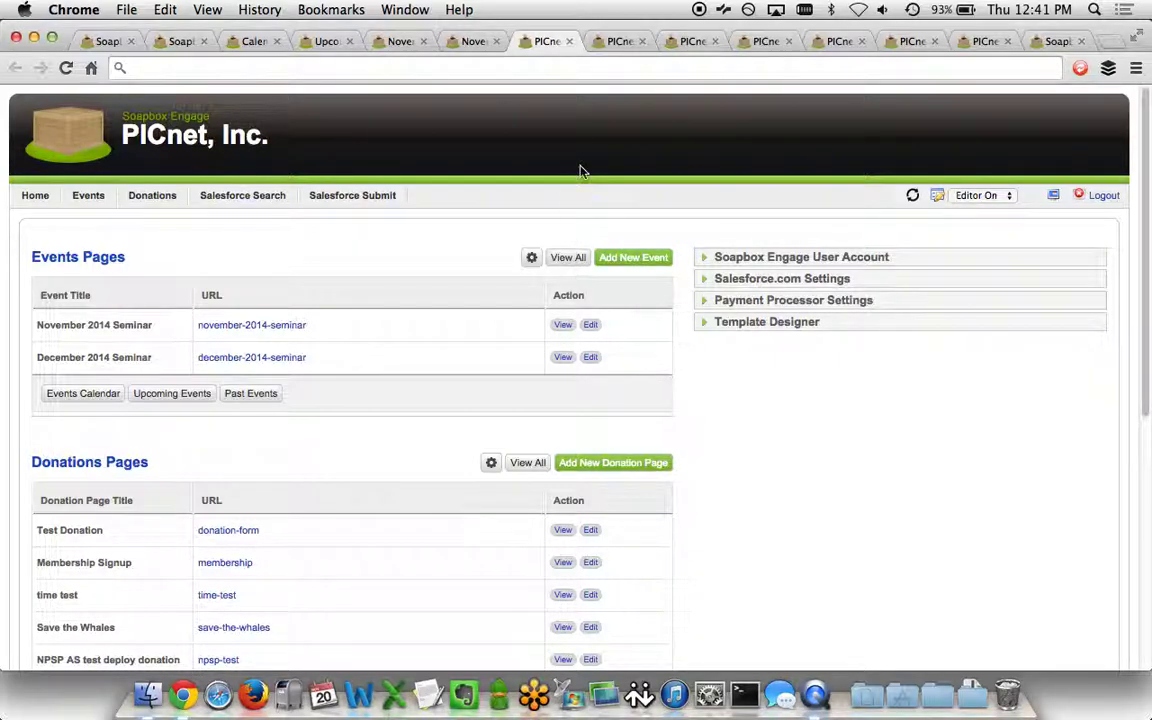
click(617, 43)
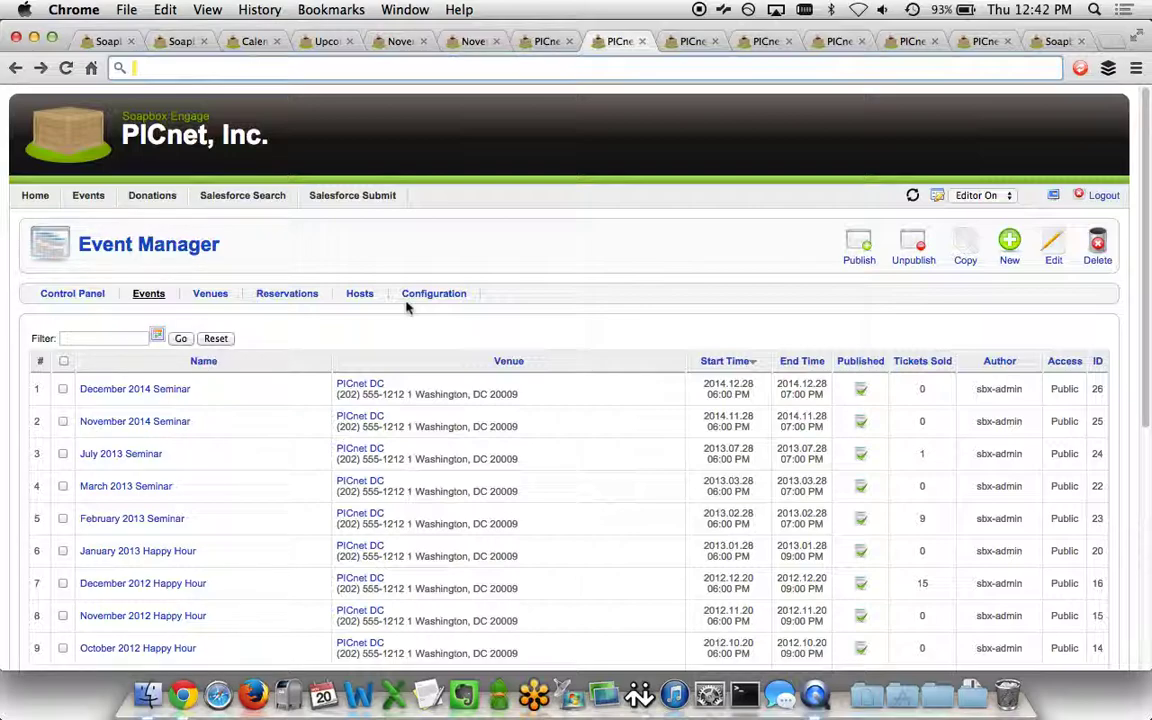
Step: Bring up the November 2014 Seminar's edit page and inspect the Early bird VIP ticket's settings without changing them
click(680, 42)
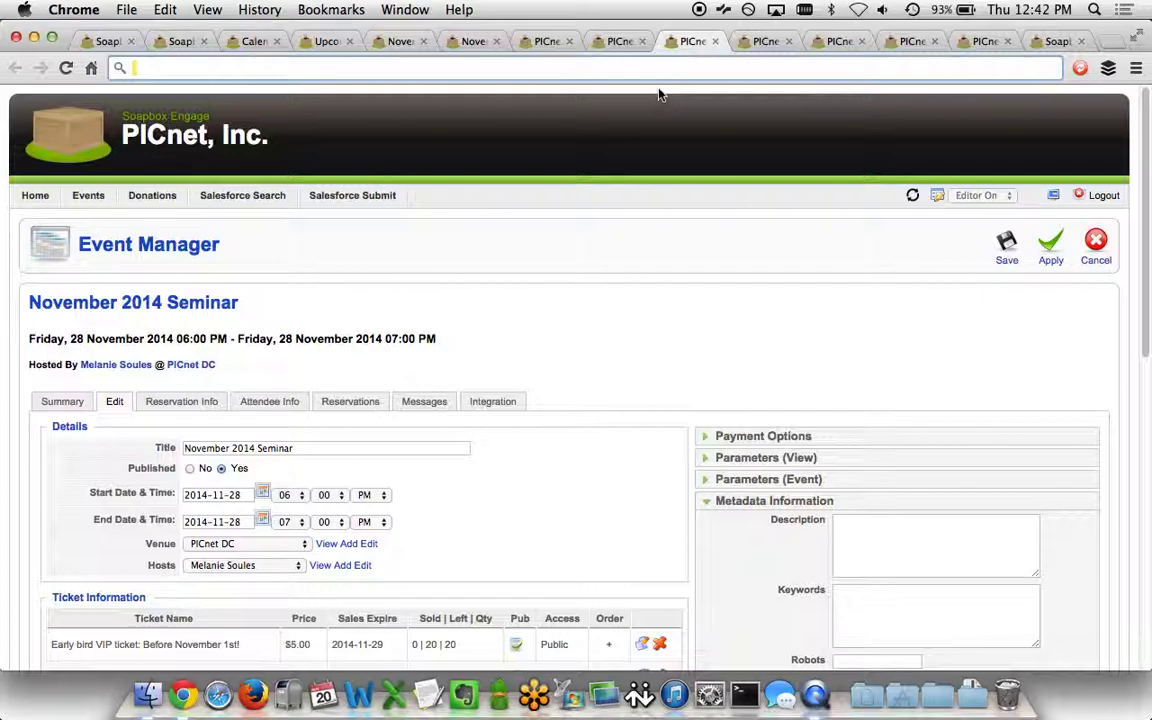
scroll(656, 355, down, 5)
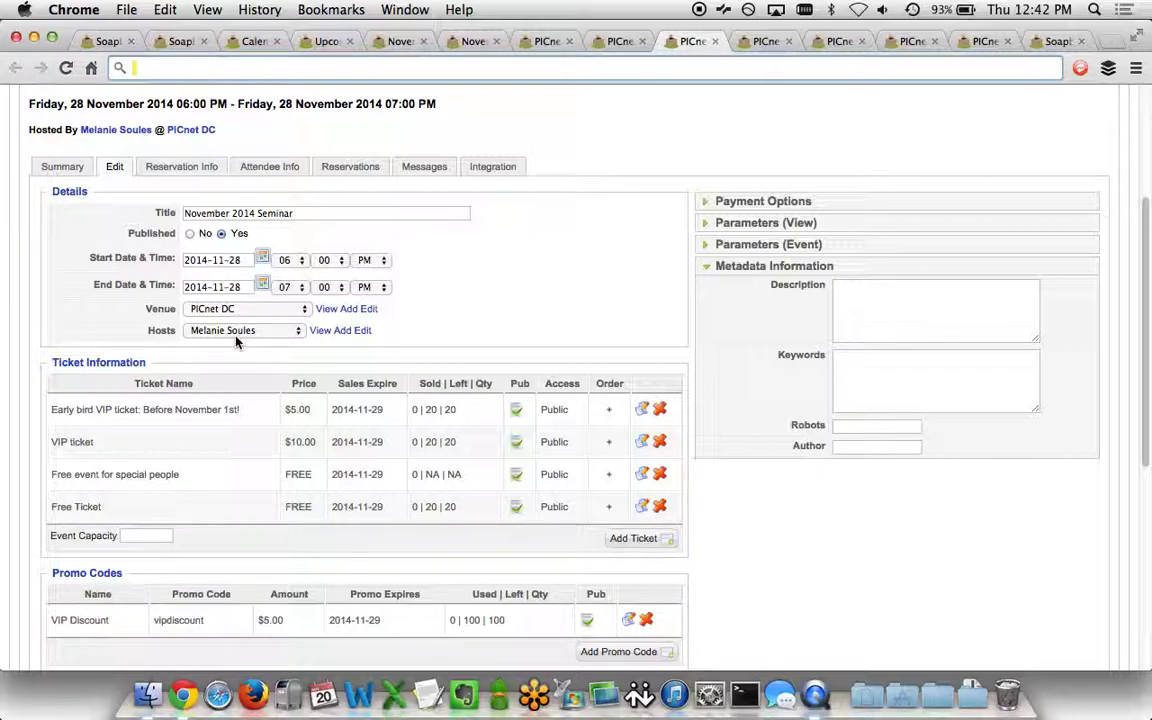
scroll(212, 302, down, 3)
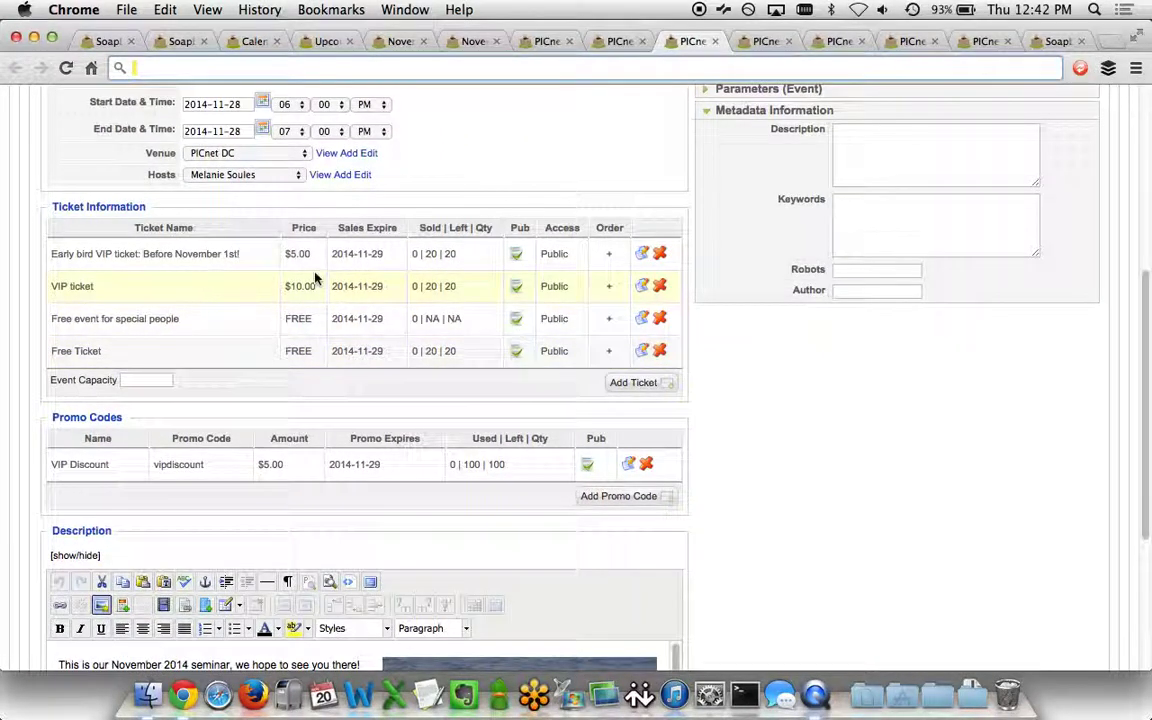
click(642, 253)
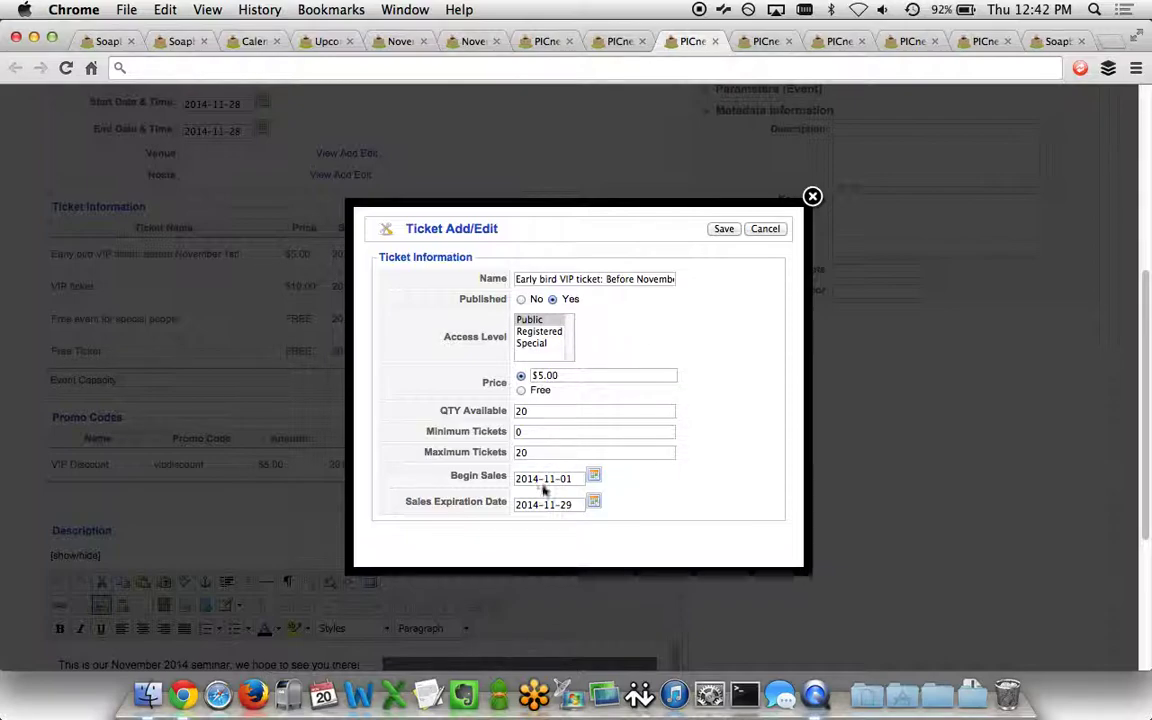
click(759, 231)
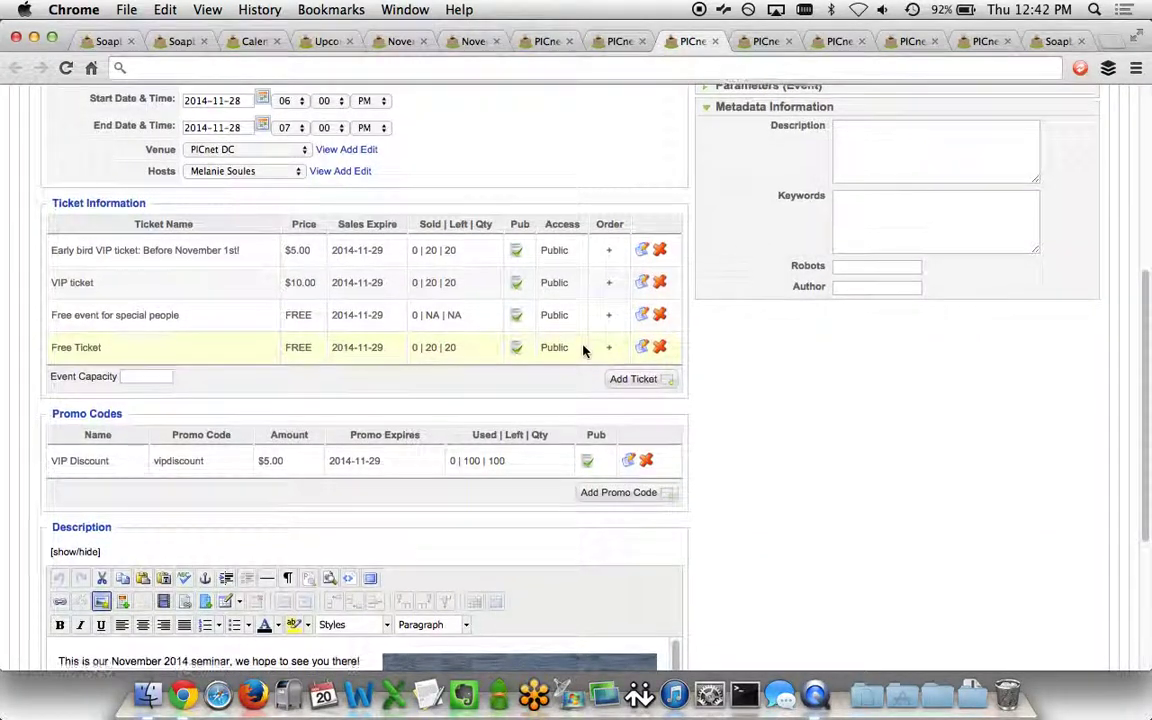
Step: Review the seminar's ticket list, promo codes, description and metadata information on its edit page
scroll(583, 349, down, 2)
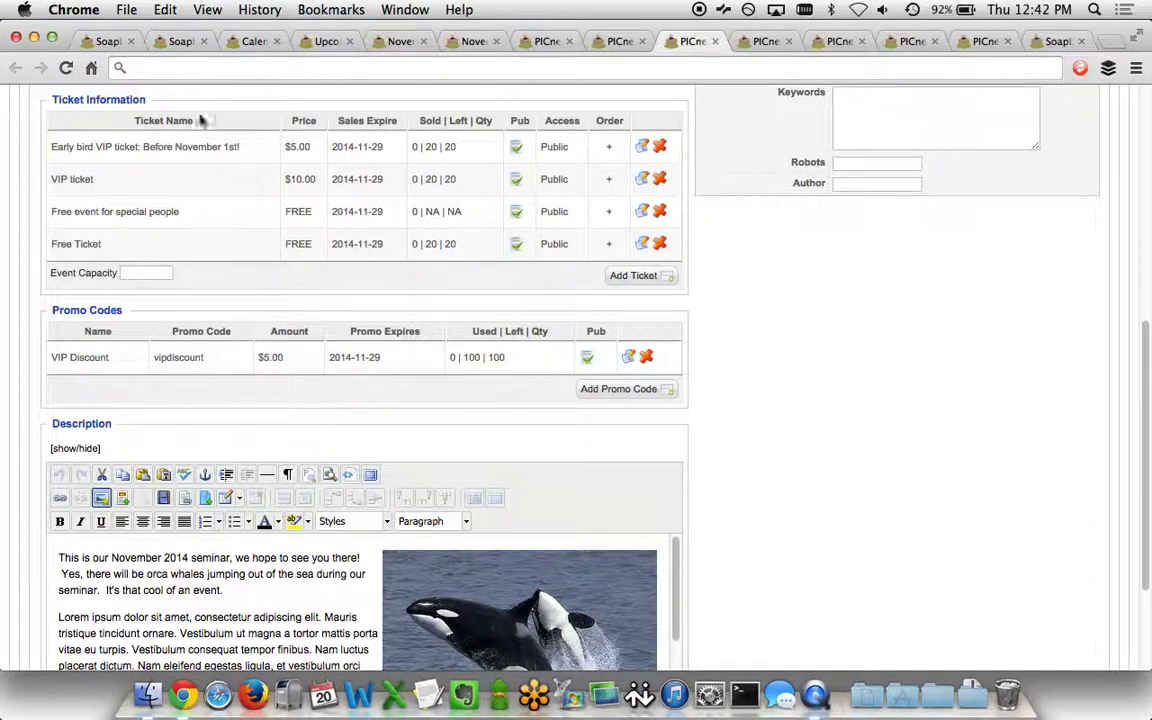
scroll(242, 207, down, 2)
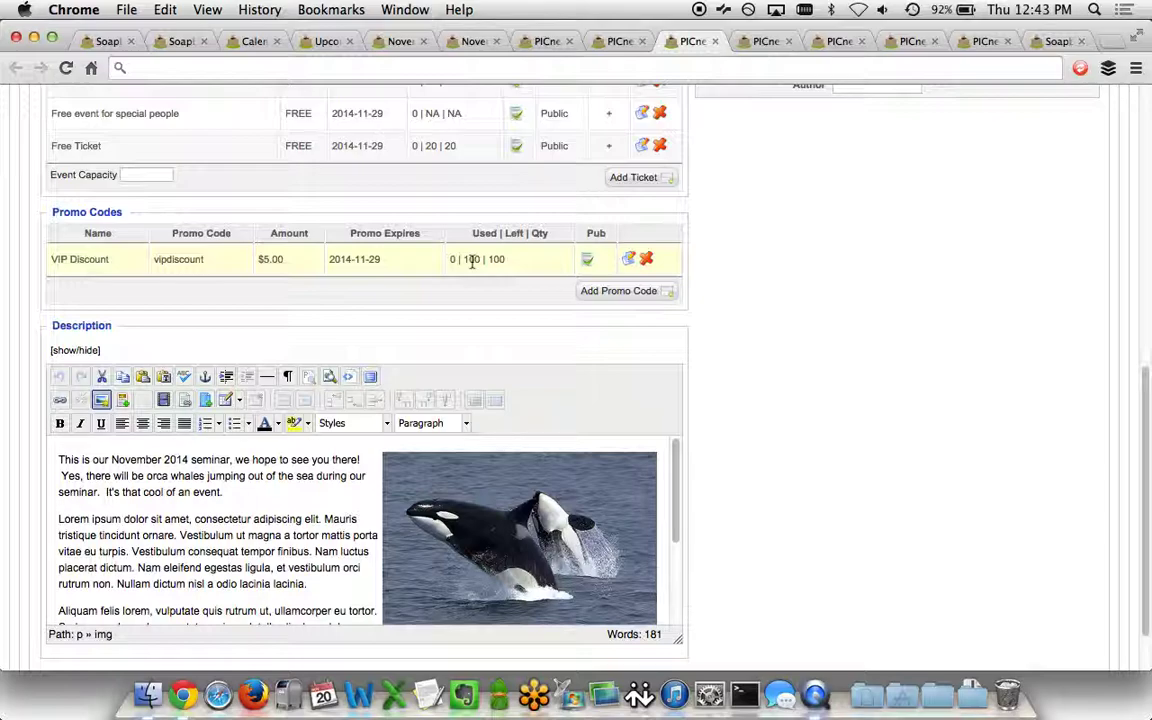
scroll(792, 329, down, 2)
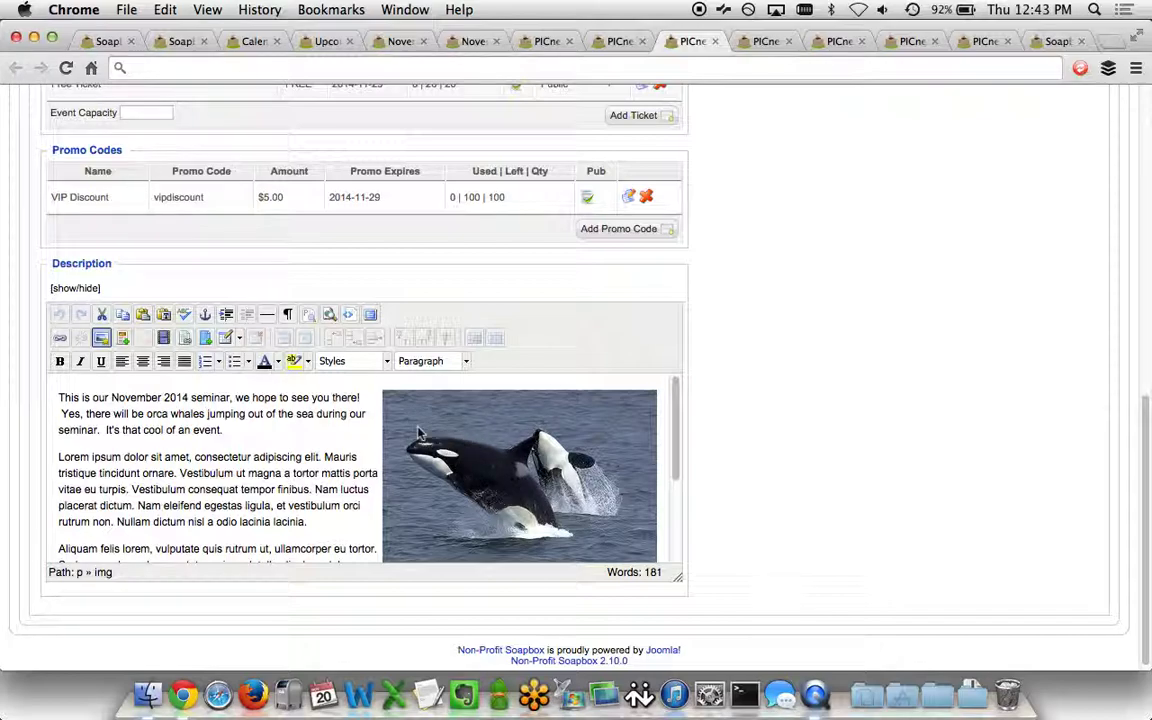
scroll(851, 311, up, 10)
scroll(852, 314, down, 3)
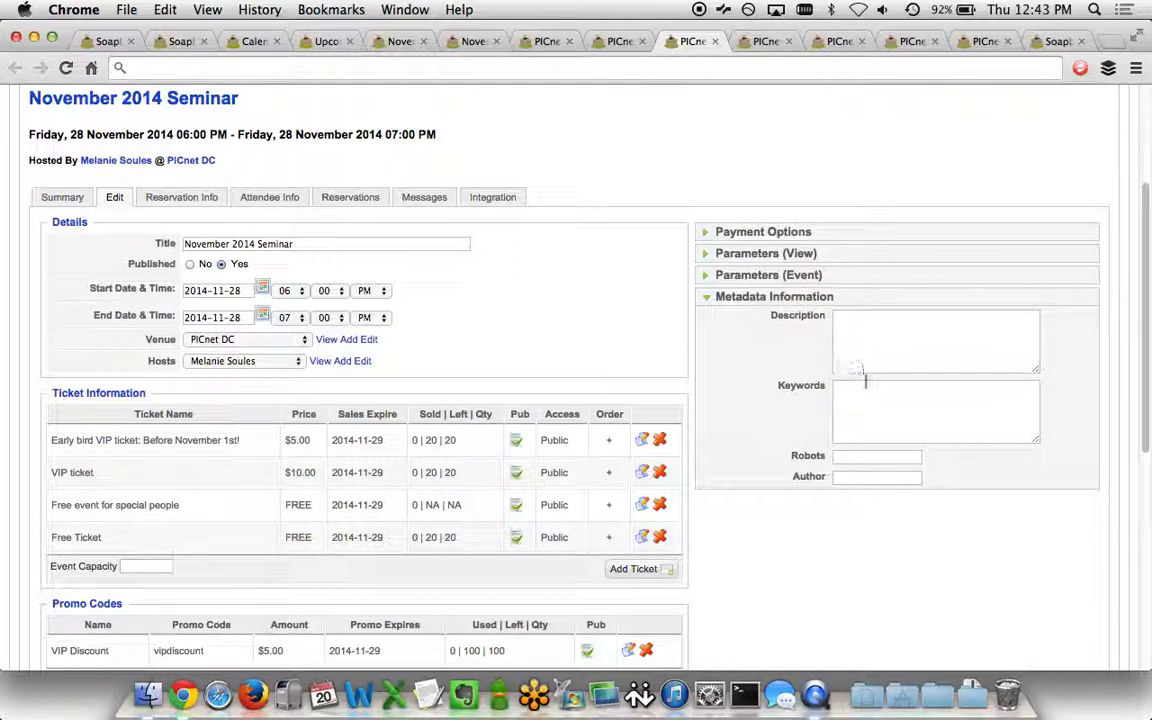
scroll(866, 400, up, 5)
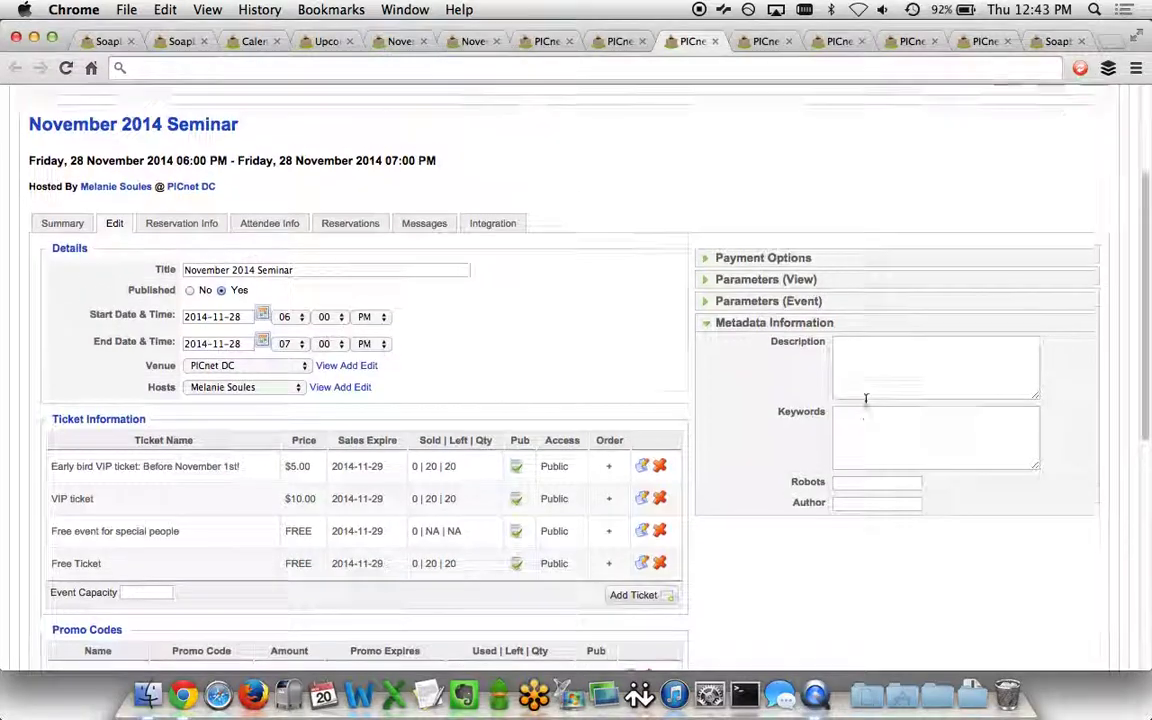
Step: Bring up the seminar's reservation information settings and expand the contact fields' custom headings and labels for review
click(770, 43)
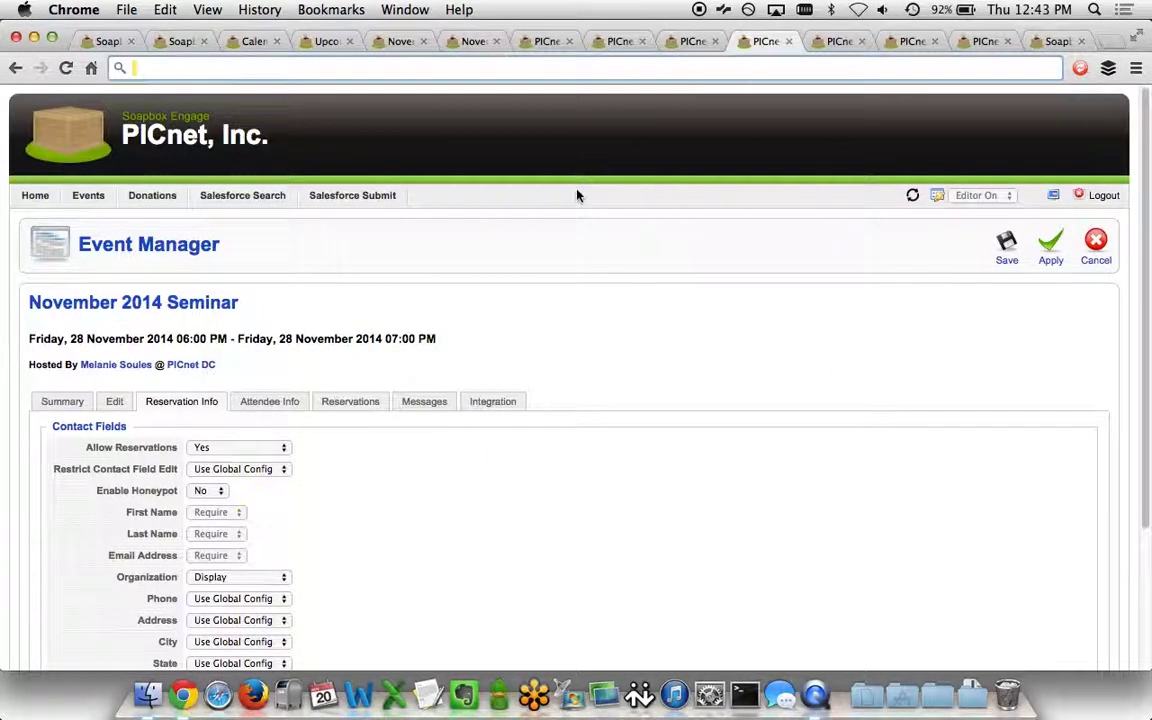
scroll(692, 343, down, 4)
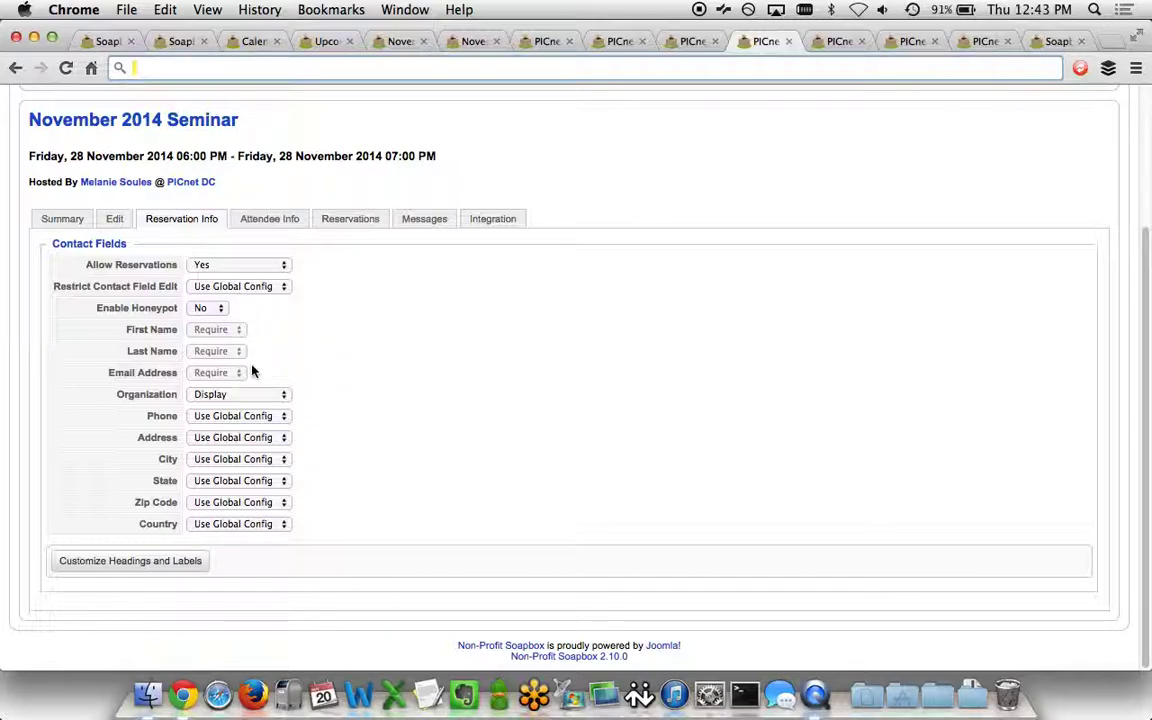
click(180, 565)
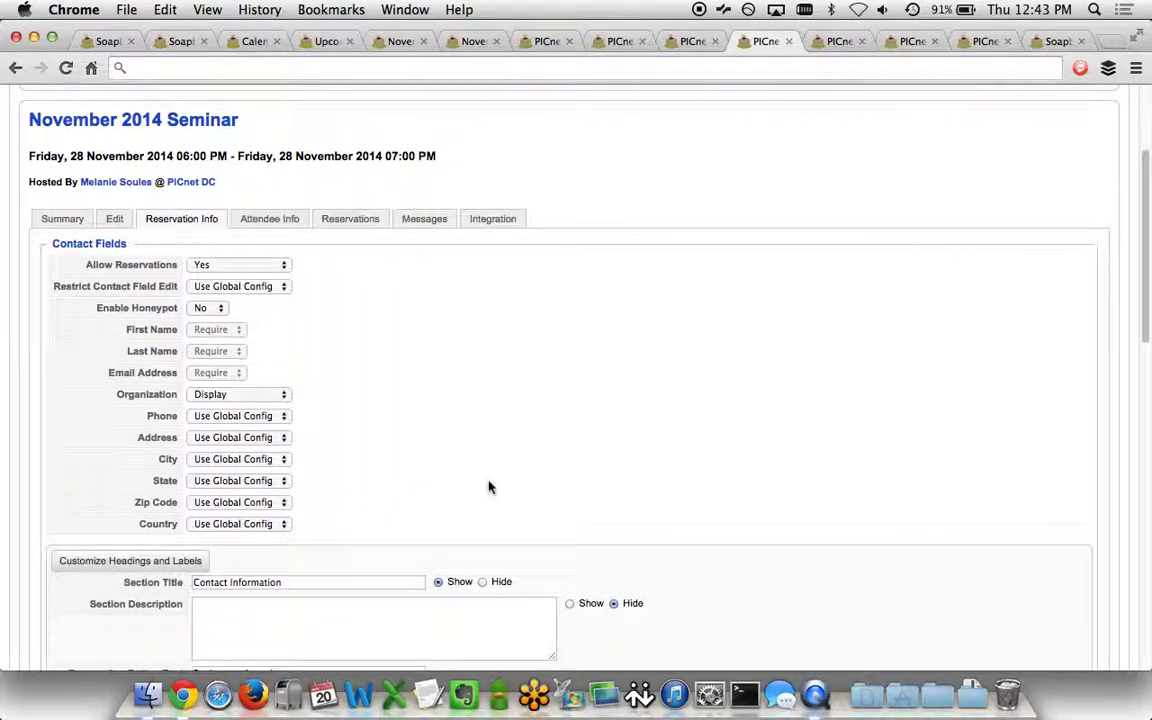
scroll(738, 458, down, 8)
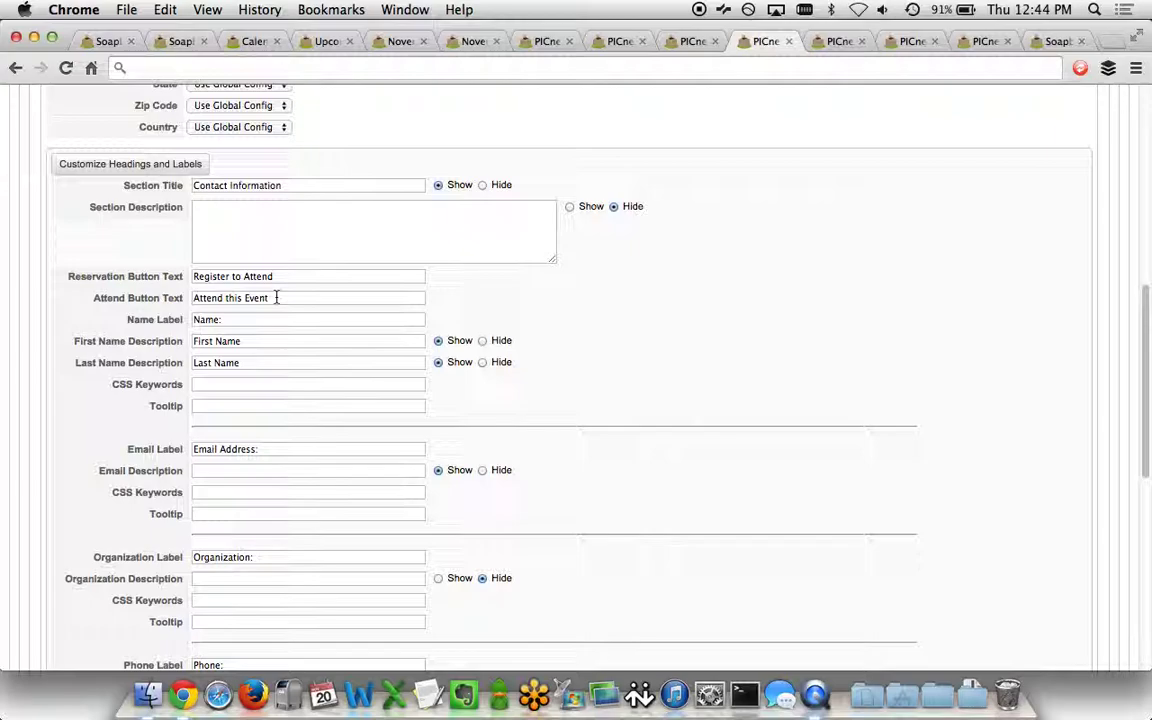
Step: Bring up the seminar's attendee information settings and review the standard fields and custom Salesforce fields
click(836, 45)
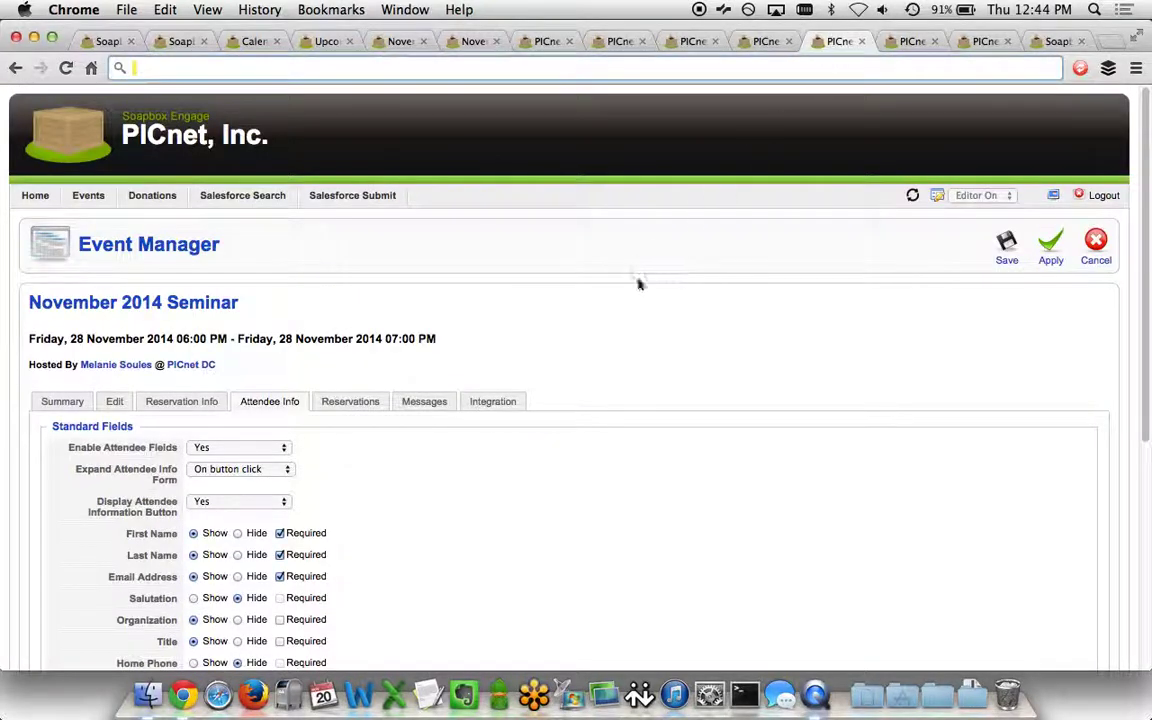
scroll(638, 285, down, 3)
scroll(638, 285, down, 2)
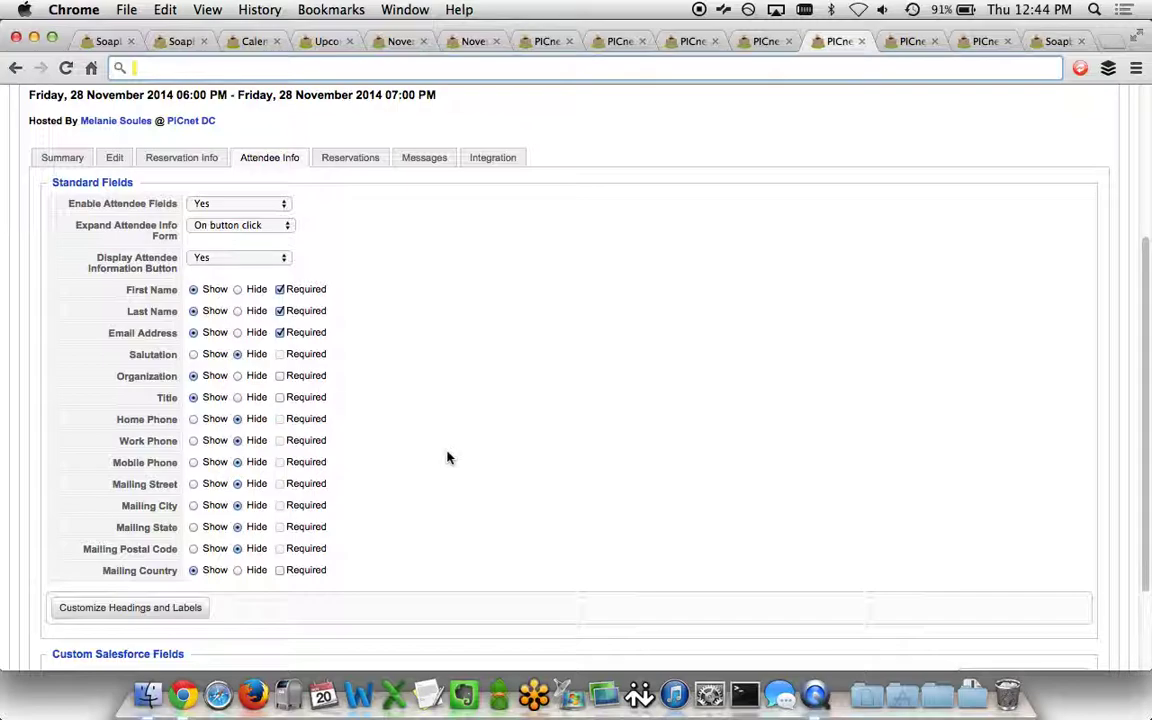
scroll(447, 457, down, 3)
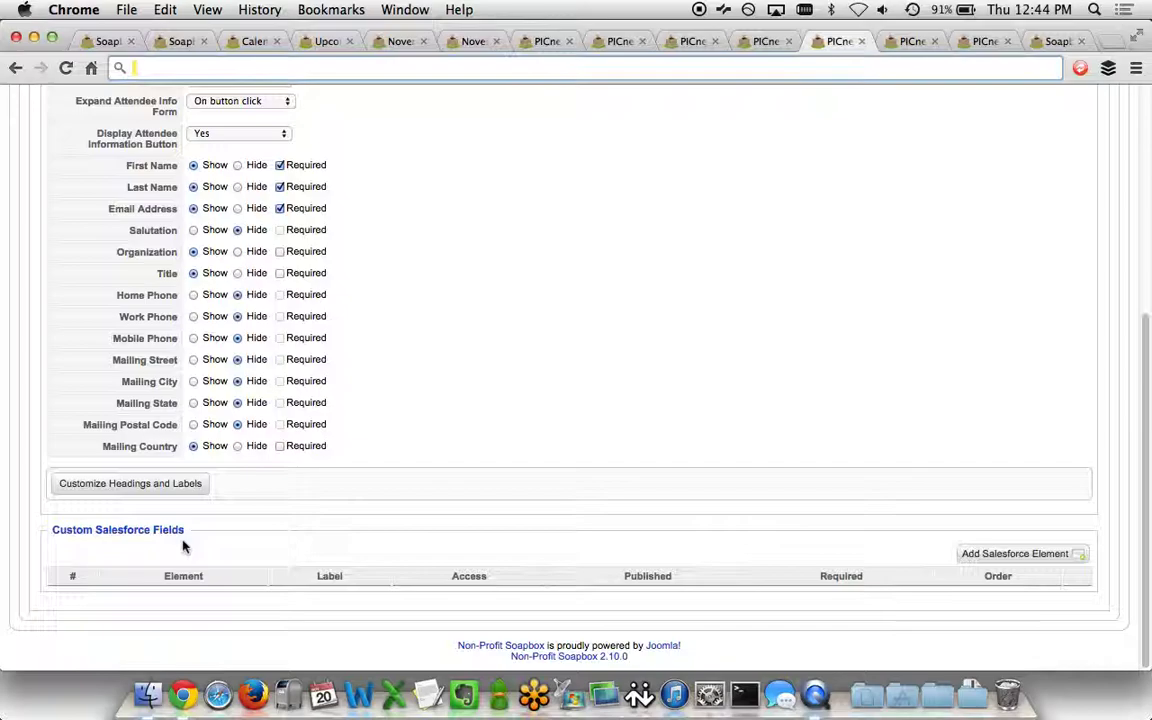
scroll(183, 545, up, 5)
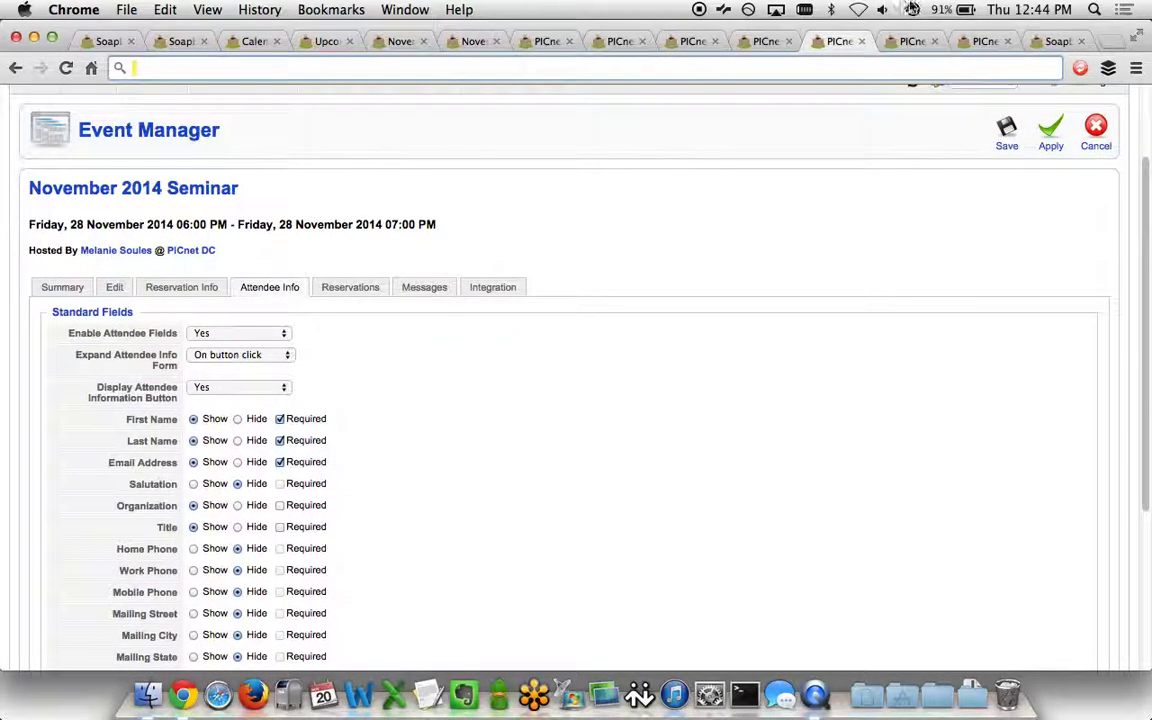
Step: Bring up the seminar's message settings and review the confirmation email, redirect after registration and RSVP confirmation page message
click(906, 41)
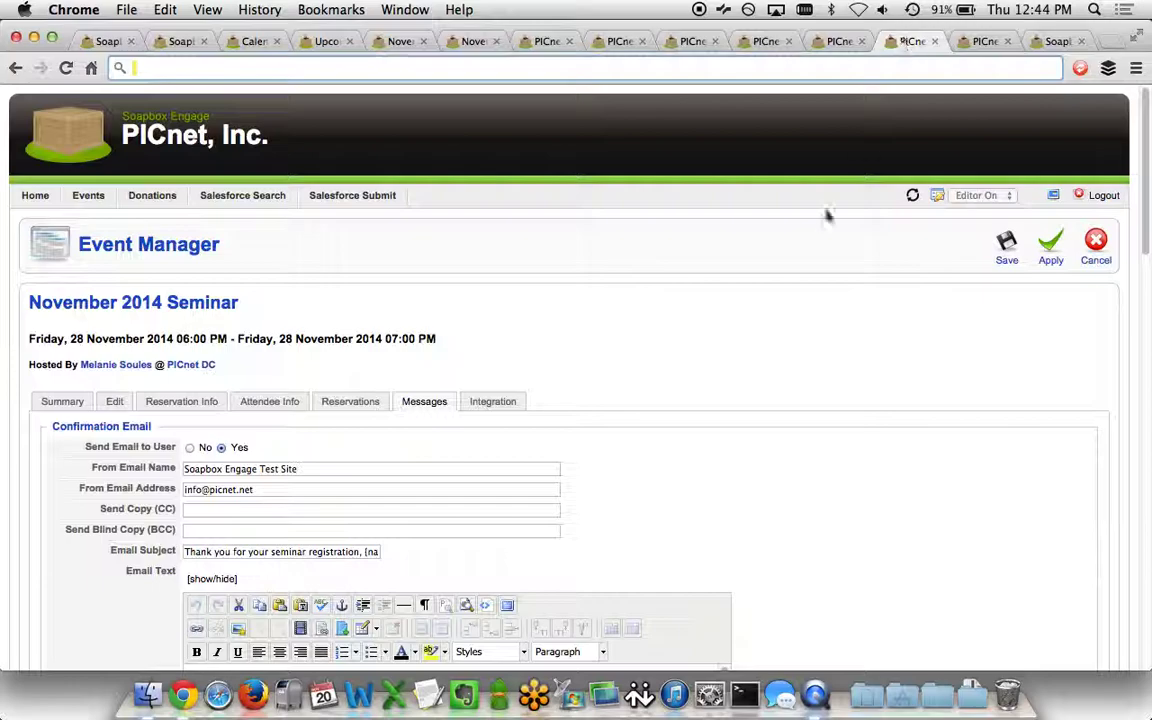
scroll(762, 409, down, 5)
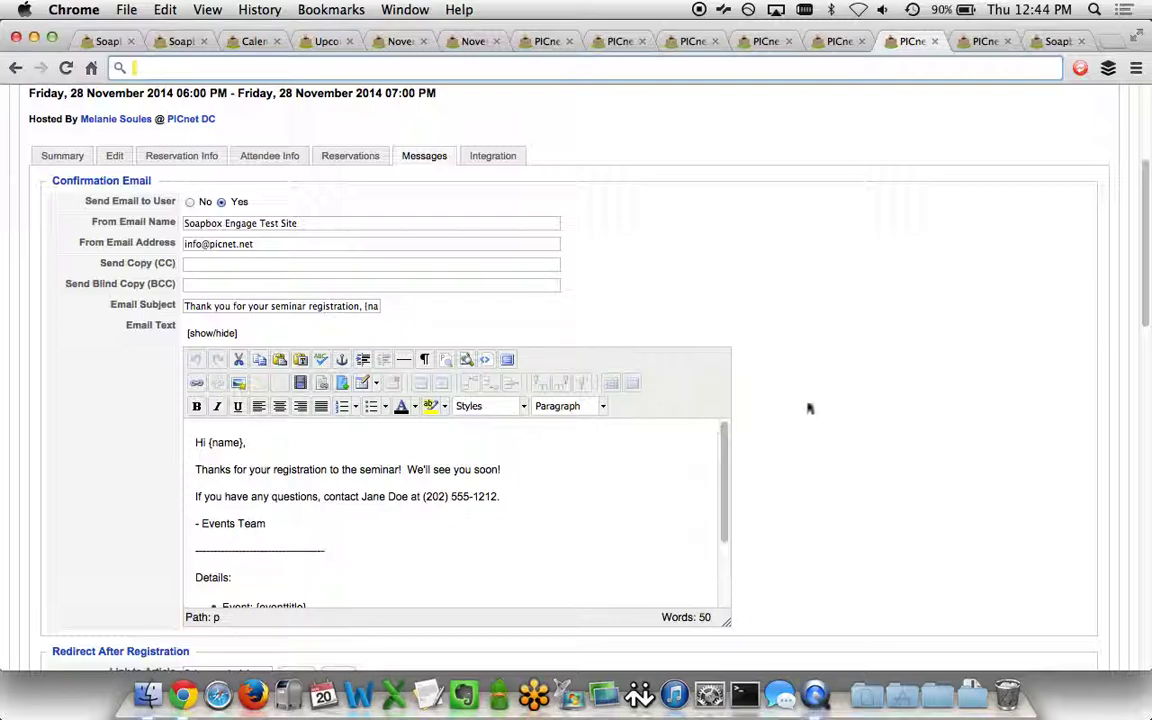
scroll(820, 404, down, 5)
scroll(820, 404, down, 3)
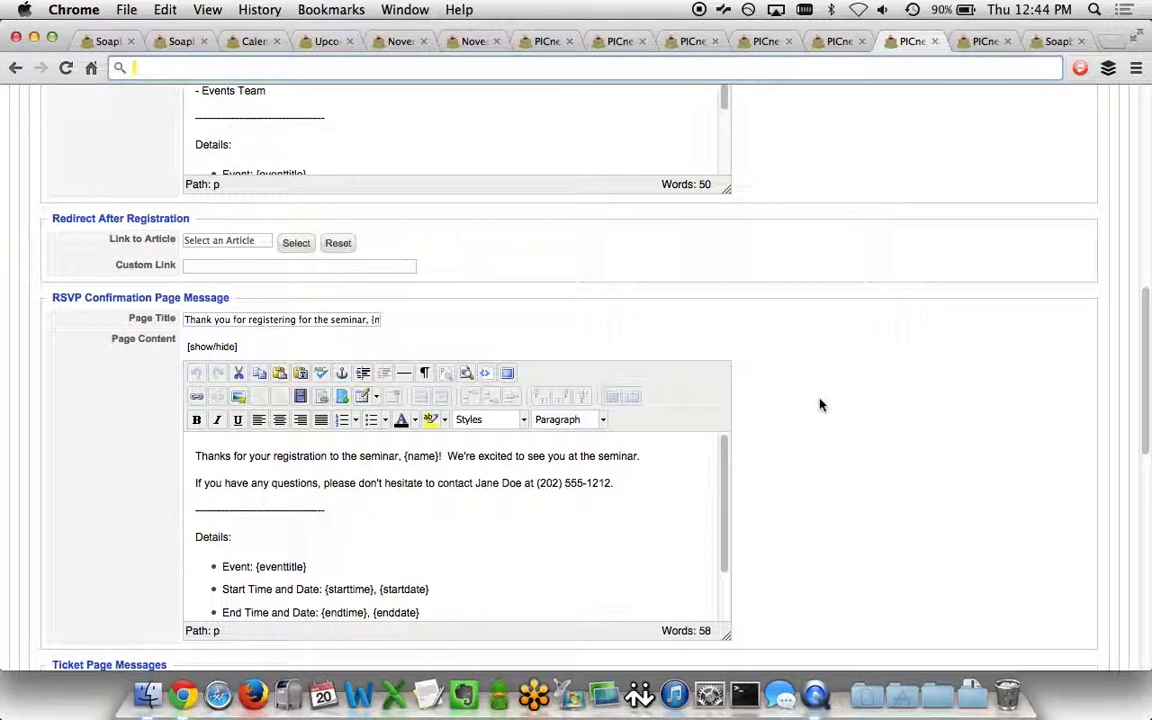
mouse_move(160, 322)
scroll(913, 442, down, 3)
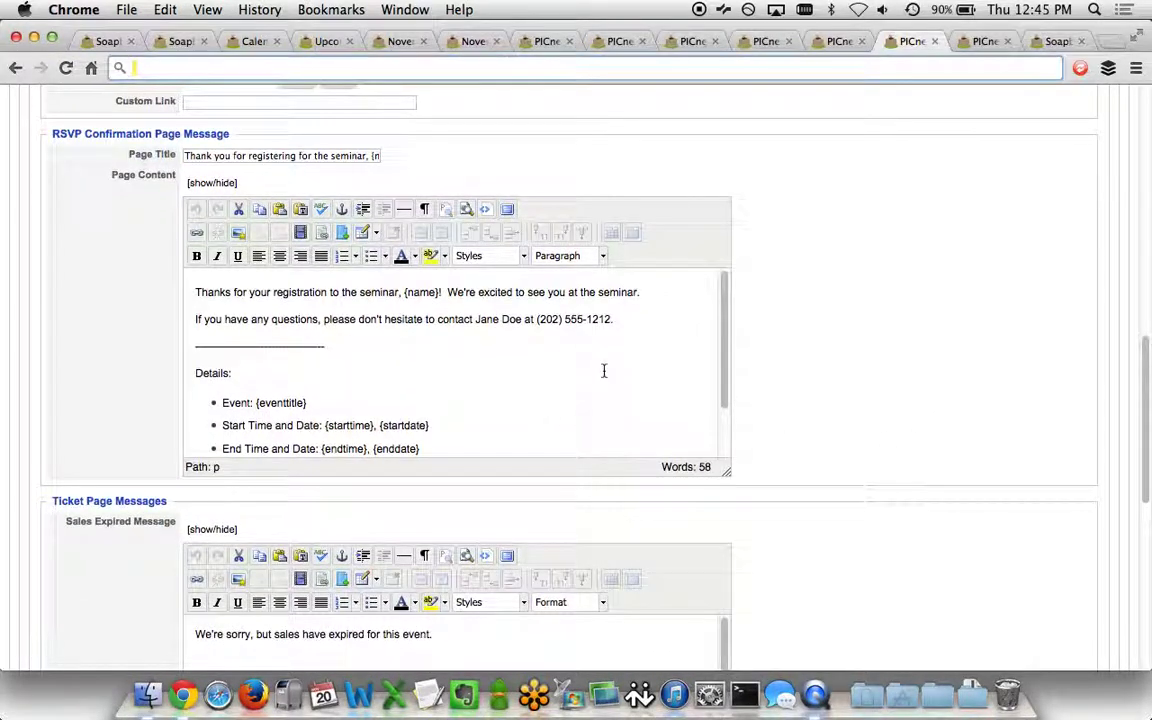
Step: Review the ticket page's sales expired and event capacity messages
scroll(869, 329, down, 5)
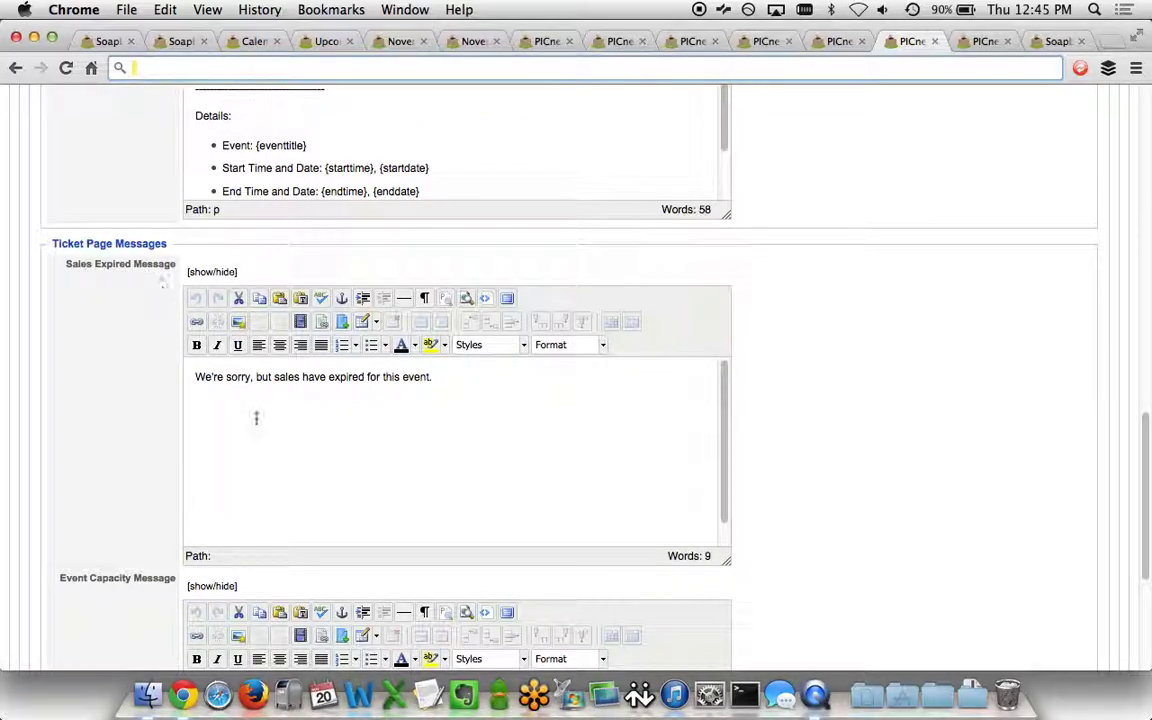
scroll(842, 392, down, 1)
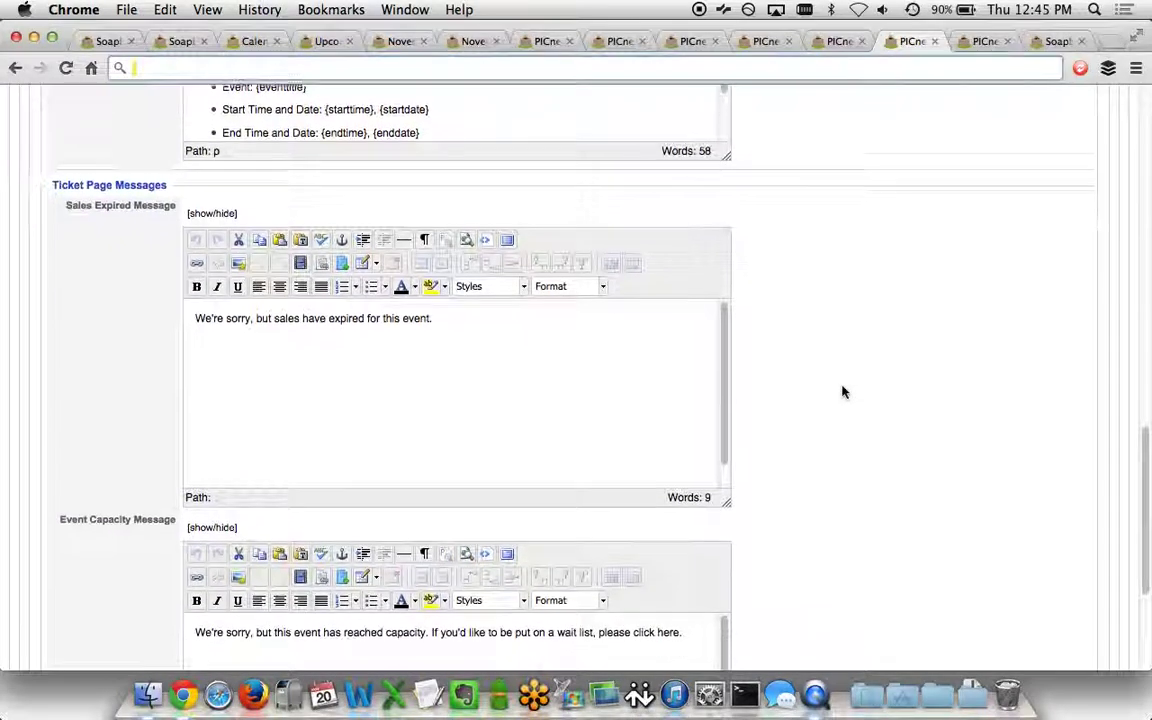
scroll(842, 392, down, 3)
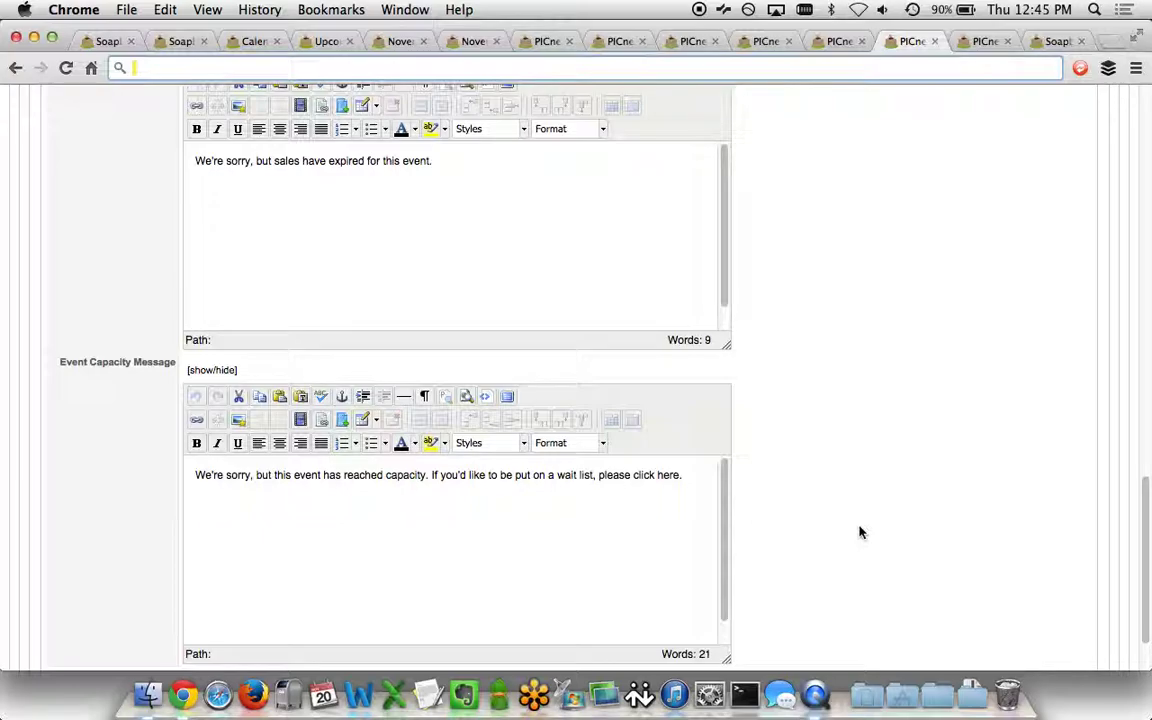
scroll(860, 532, up, 15)
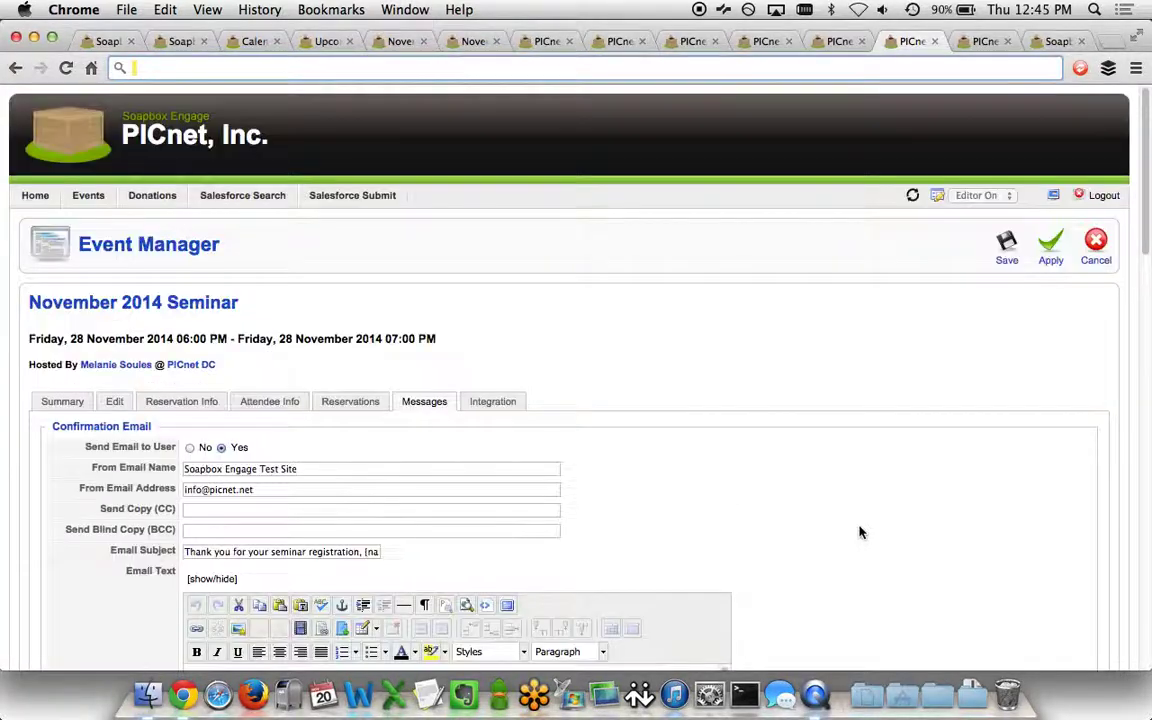
Step: Bring up the seminar's Salesforce integration settings and view the campaign list and new campaign form, leaving the campaign unchanged
click(985, 42)
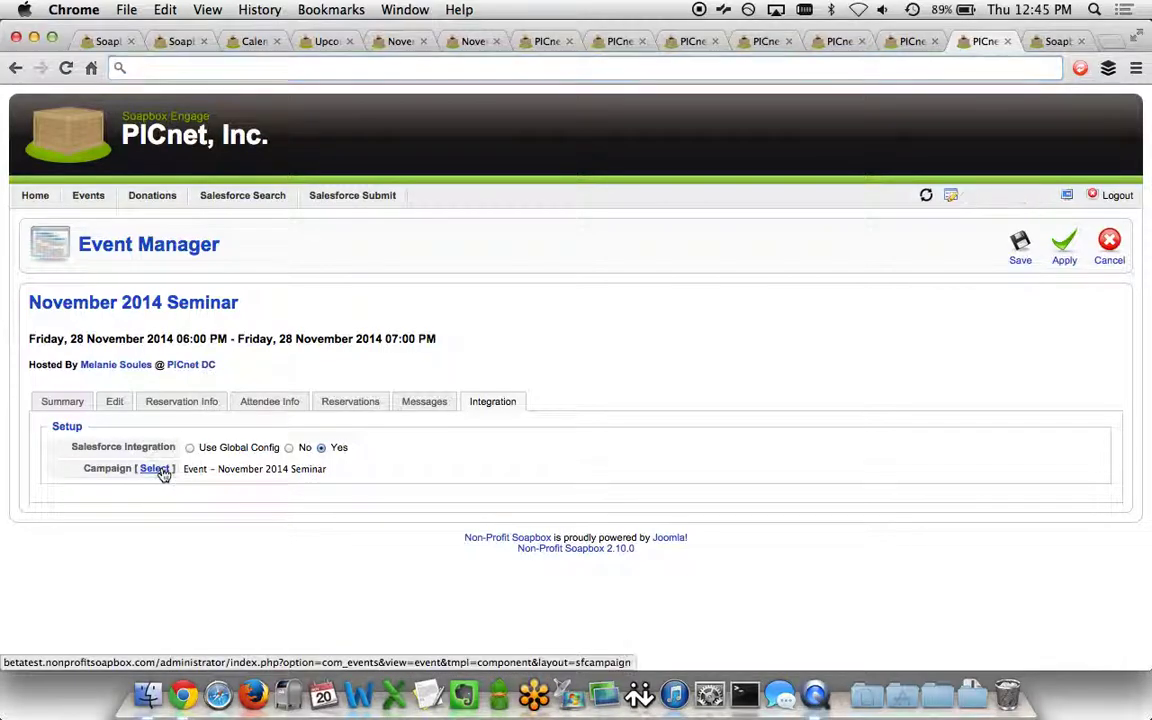
click(155, 469)
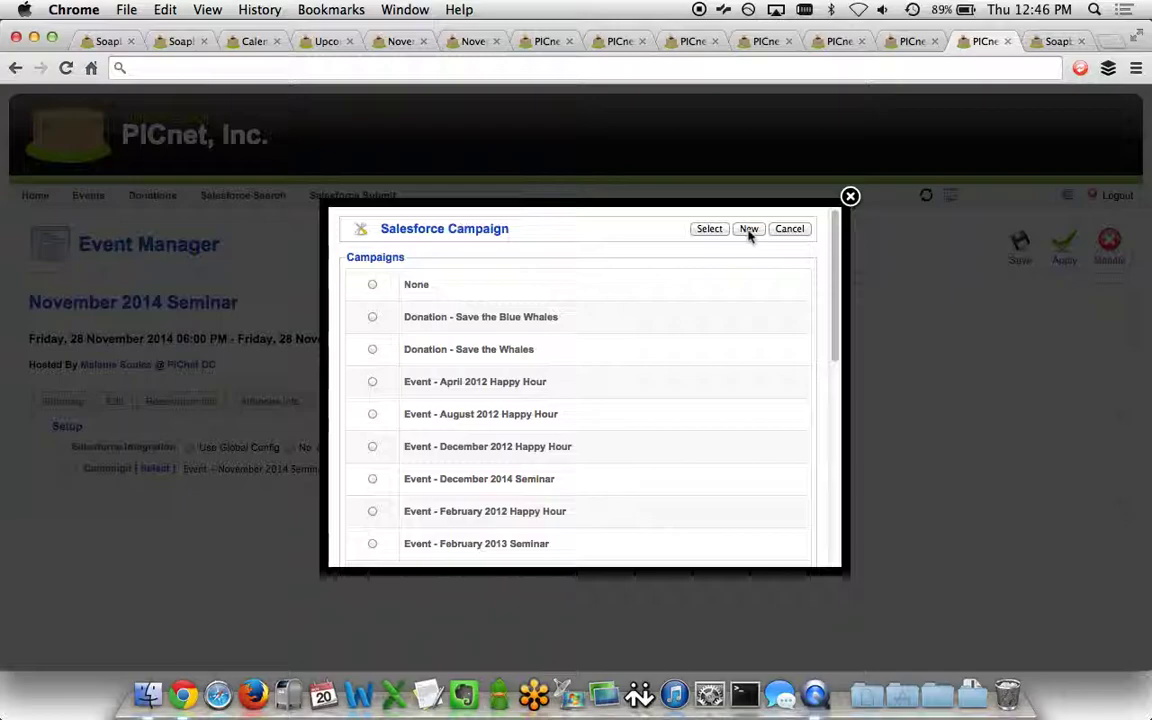
click(749, 229)
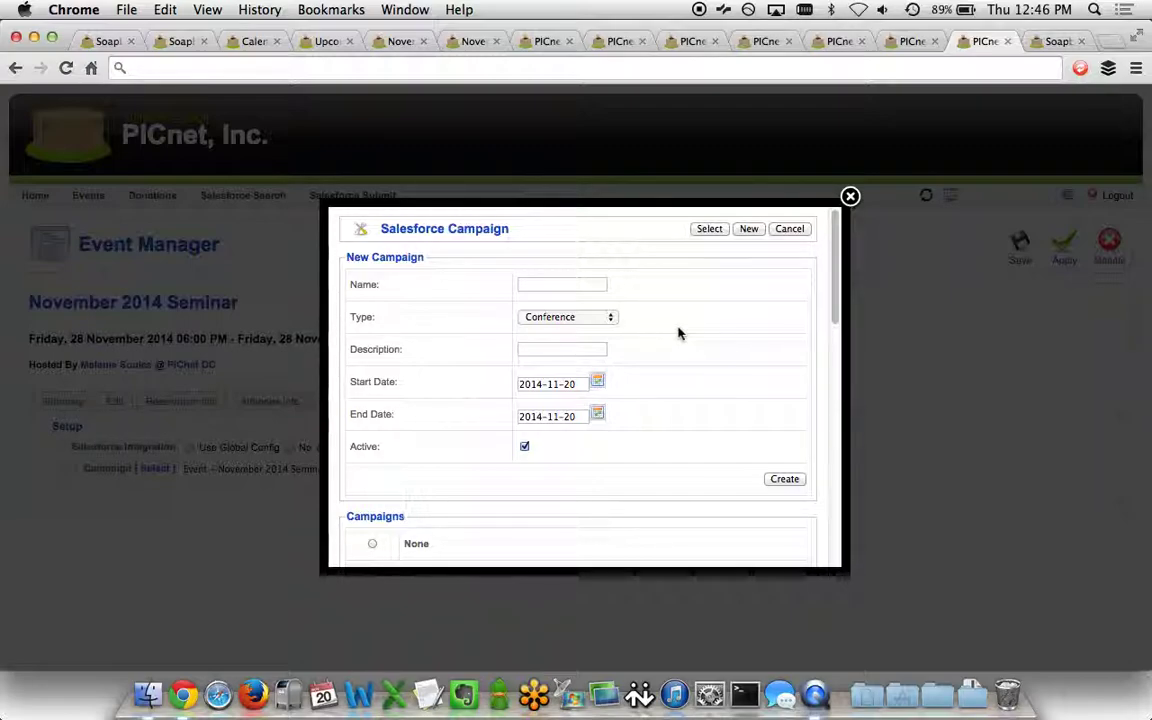
click(847, 199)
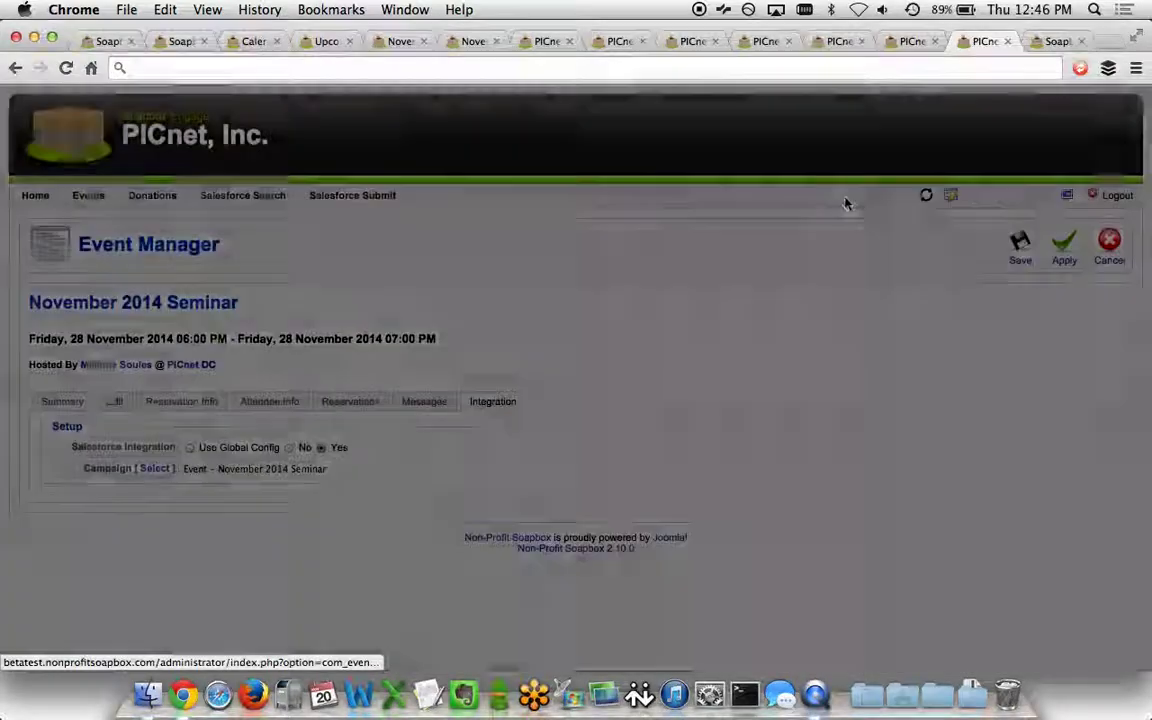
Step: Switch to the Soapbox Engage website's home page
click(1043, 42)
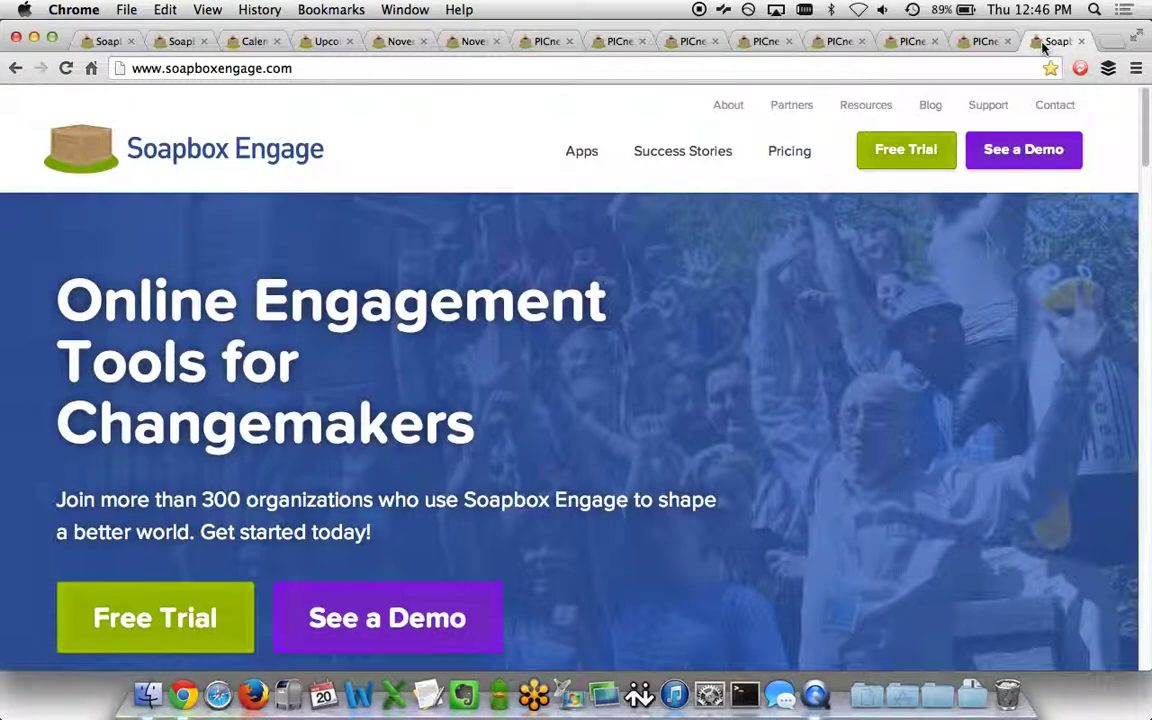